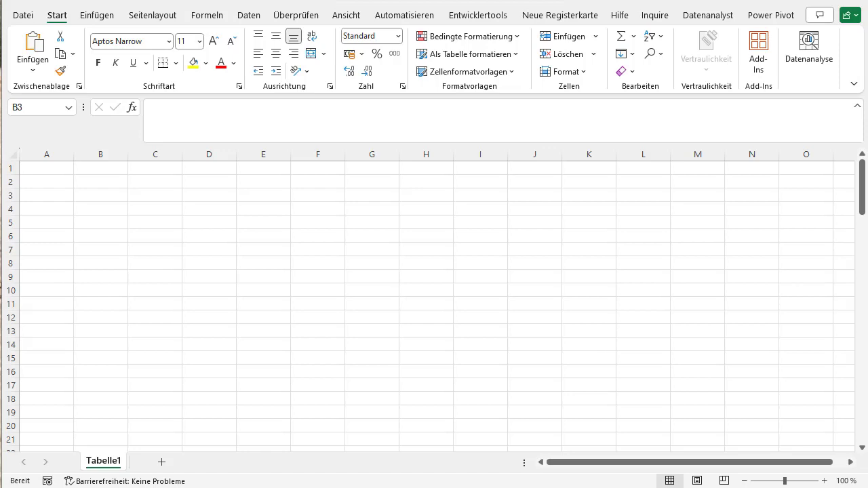
Enter Jahr 1 with a 5% return and Jahr 2 with 10% in rows 4–5
left_click(139, 208)
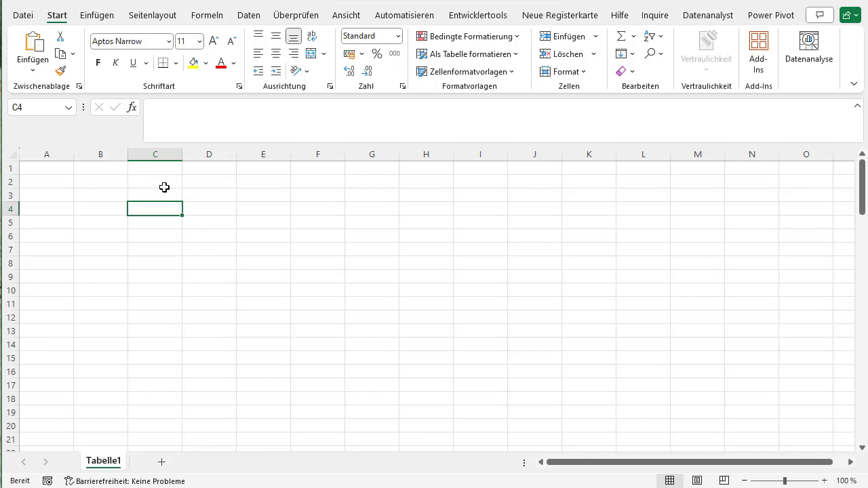
type("Jahr")
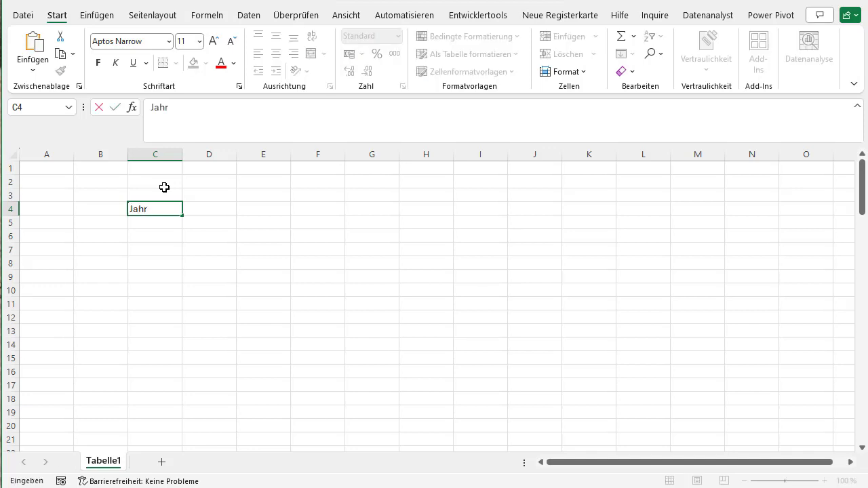
type(" 1")
key("Return")
key("Up")
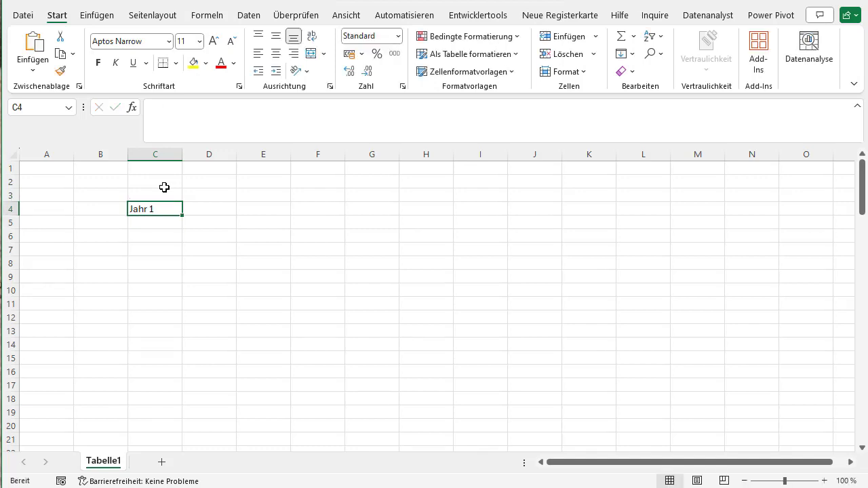
key("Right")
type("5")
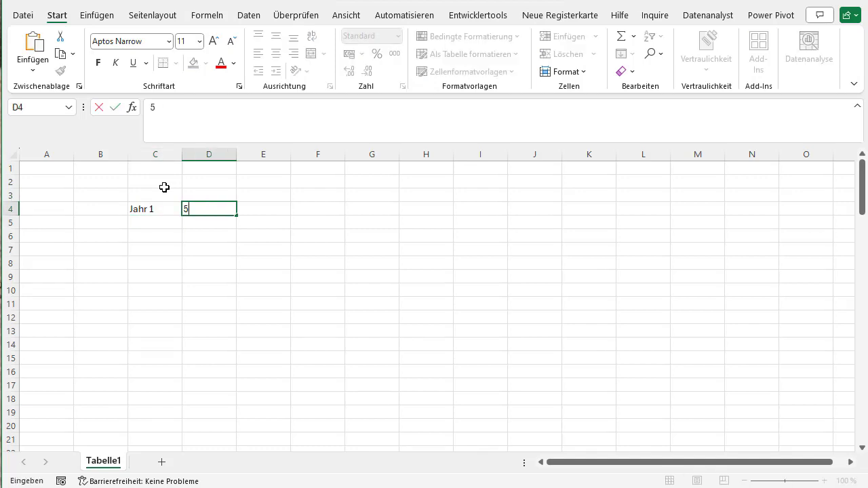
type("%")
key("Return")
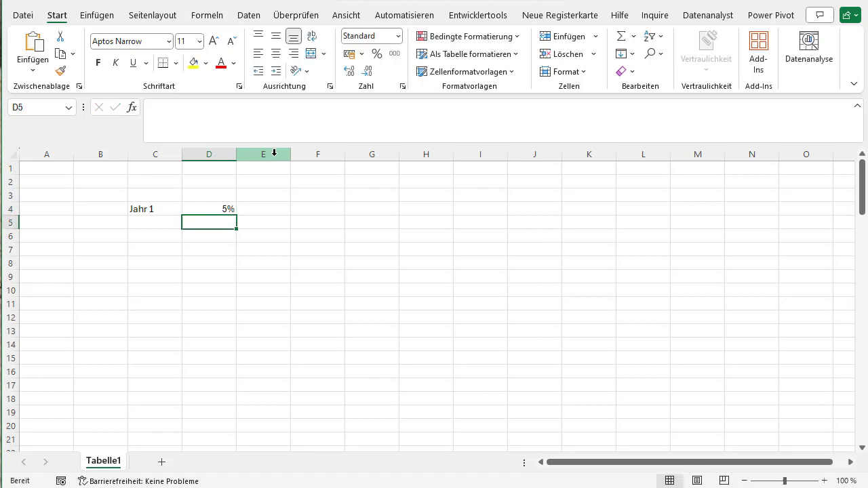
key("Left")
type("Jahr 2")
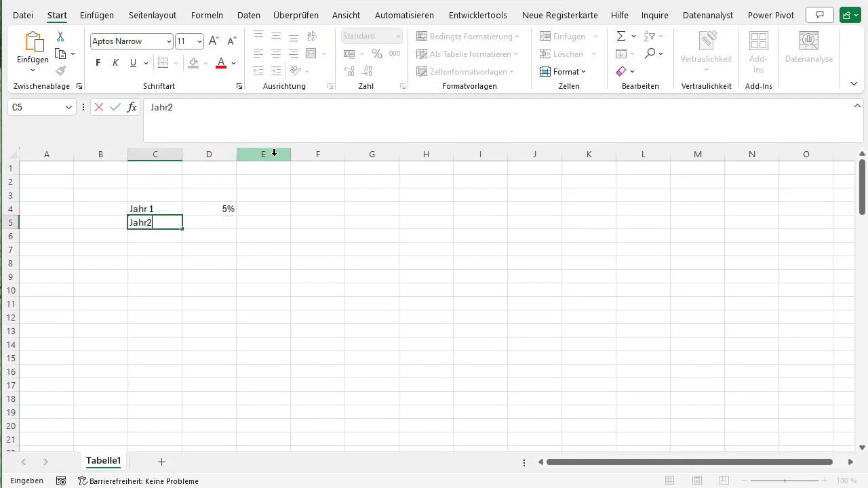
key("Tab")
type("10%")
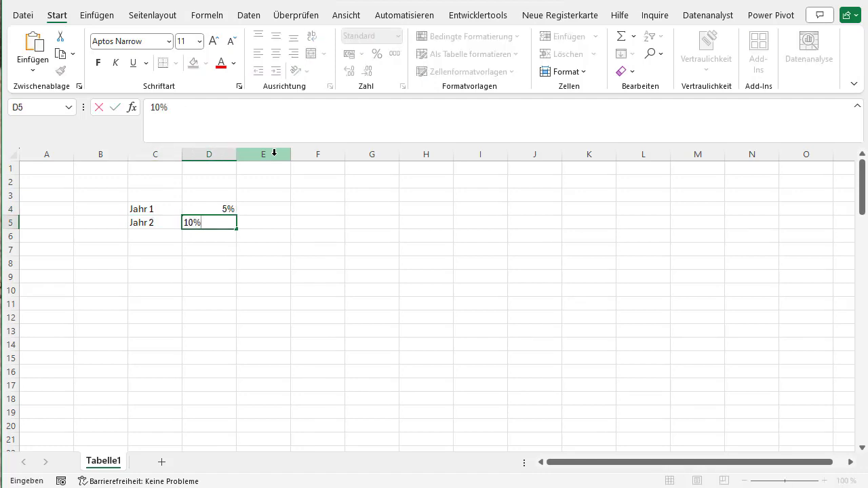
key("Return")
Enter Jahr 3 with a 5% return and Jahr 4 with 8% in rows 6–7
type("J")
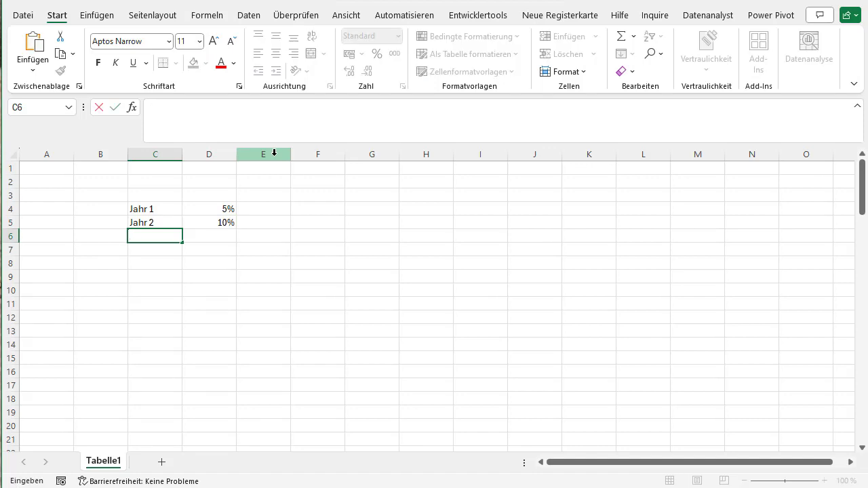
type("ahr 3")
key("Tab")
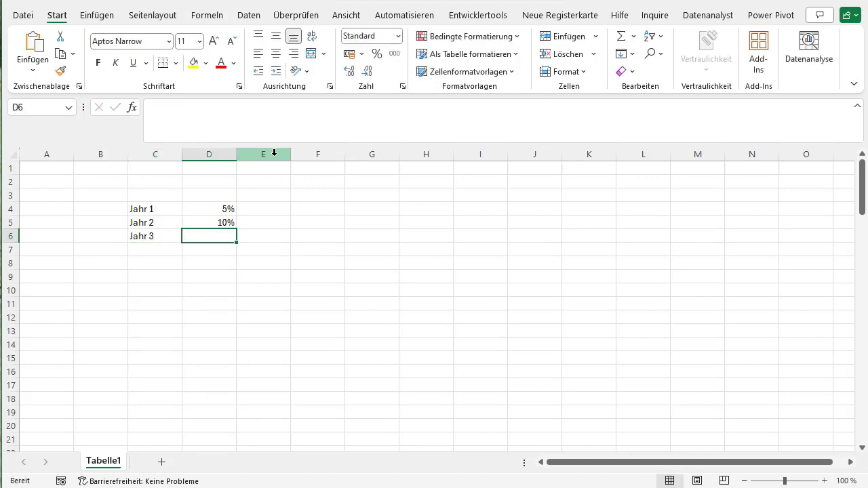
type("5")
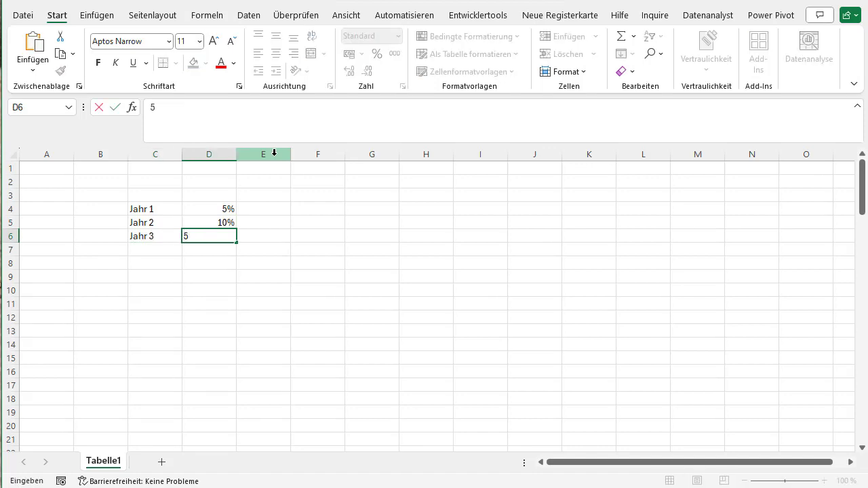
type("%")
key("Return")
type("Ja")
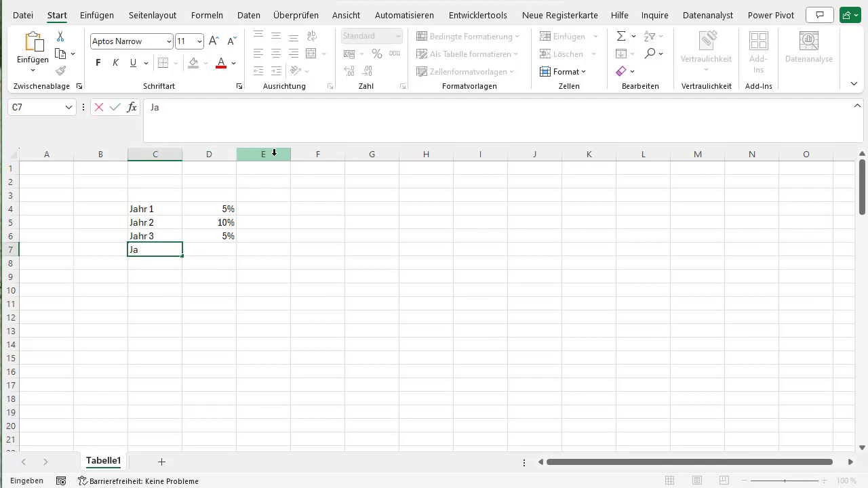
type("hr 4")
key("Tab")
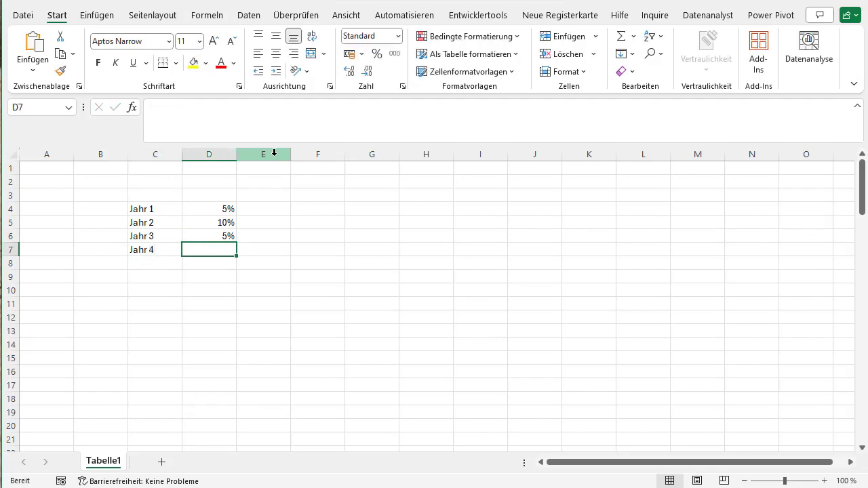
type("8%")
key("Return")
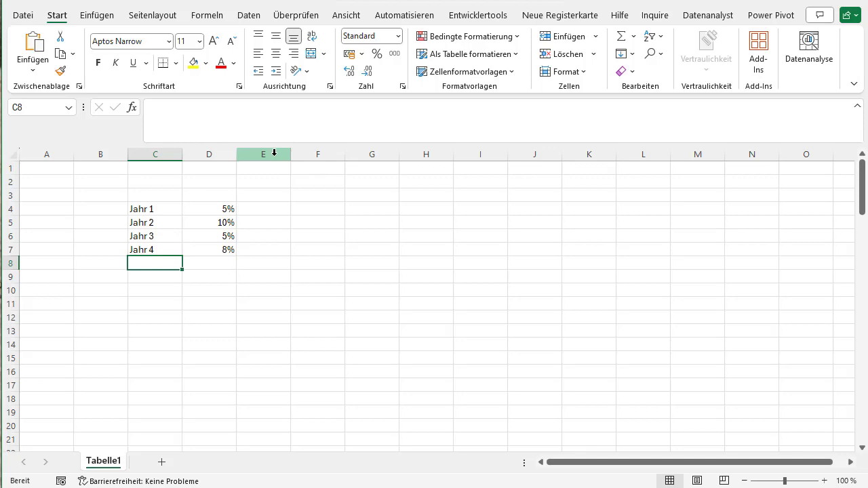
key("Tab")
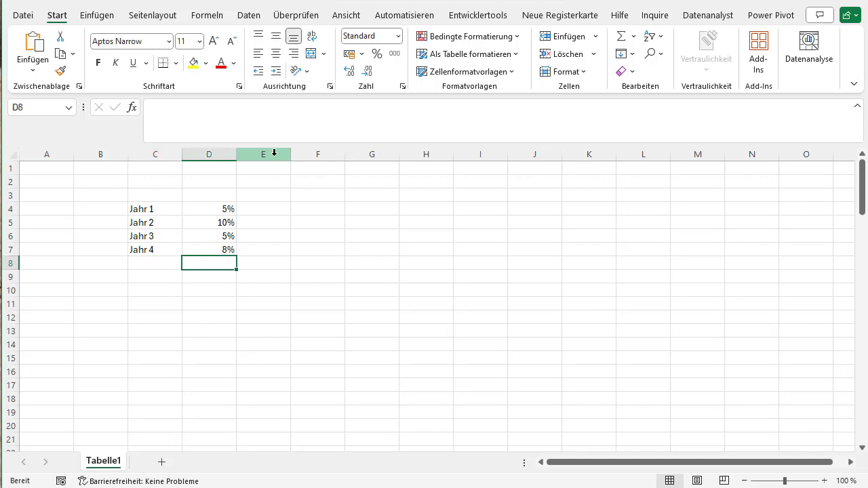
key("Right")
key("Right")
key("Up")
key("Up")
key("Up")
key("Up")
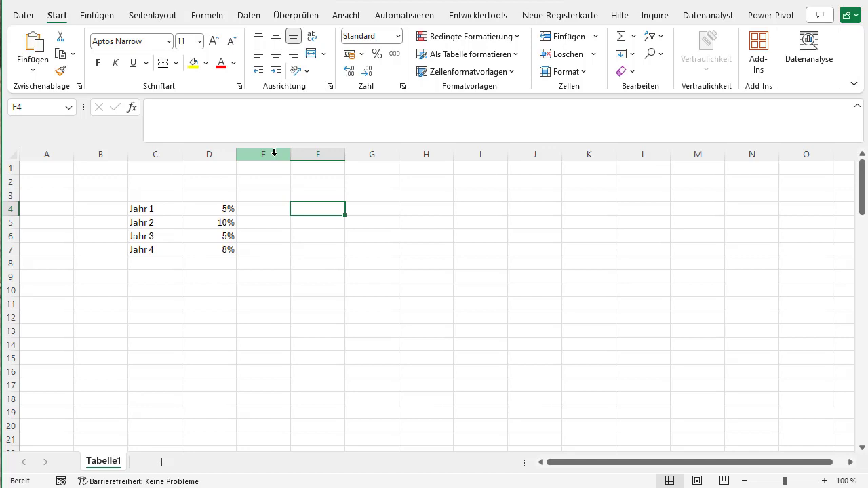
Put the label 'Geometrischen Mittelwert' in cell B9
key("Down")
key("Down")
key("Down")
key("Left")
key("Left")
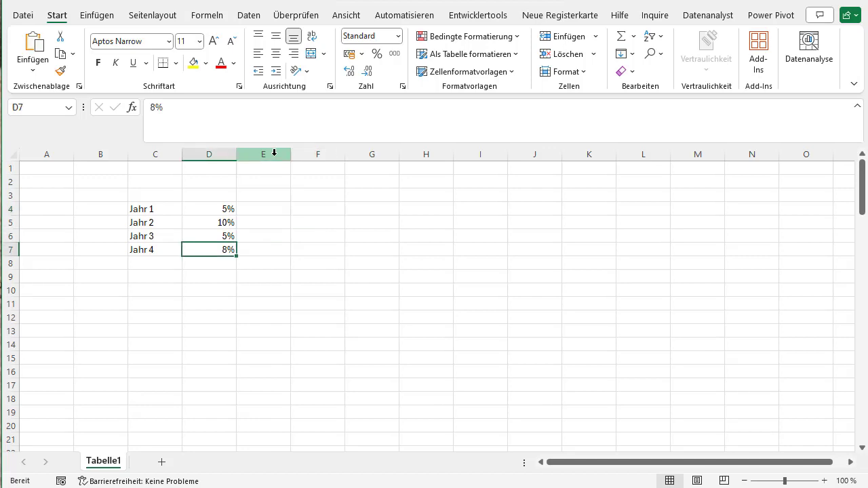
key("Left")
key("Down")
key("Down")
type("Gemo")
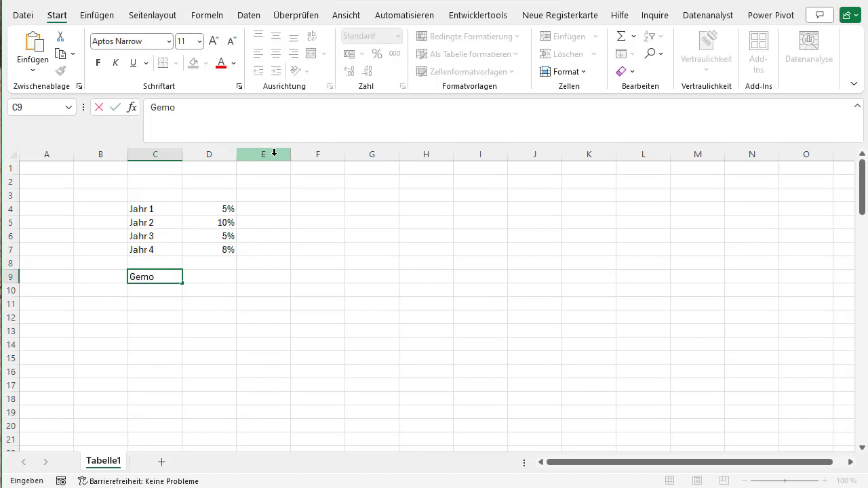
key("BackSpace")
key("BackSpace")
type("ometr")
type("ischen Mittelwer")
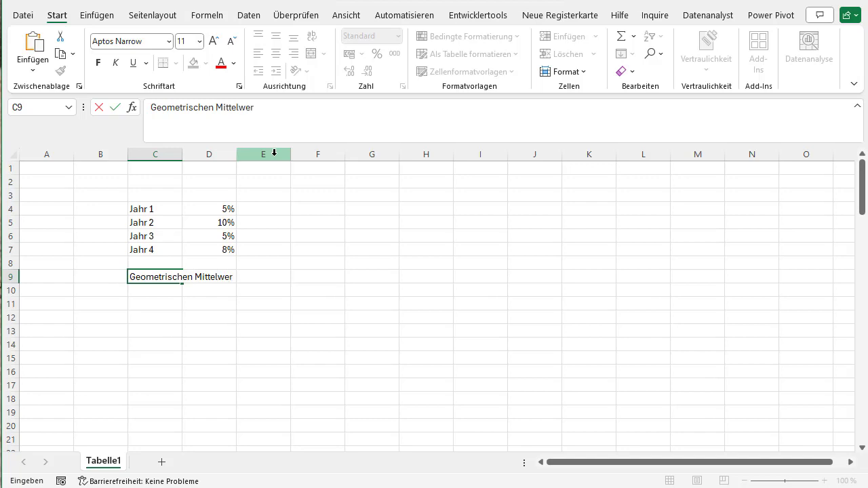
type("t")
key("Return")
key("Up")
key("ctrl+x")
key("Left")
key("ctrl+v")
key("Right")
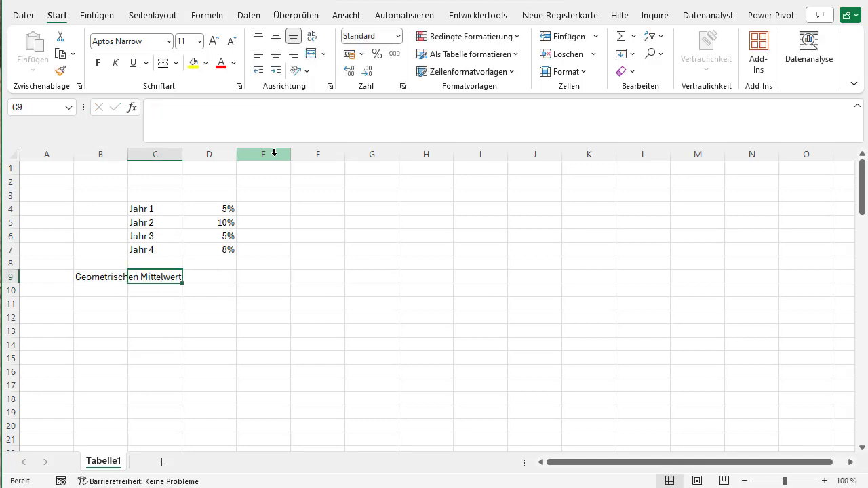
Put the label 'Arithmetischen Mittelwert ("Durchschnitt")' in cell B10
key("Down")
key("Left")
type("Ar")
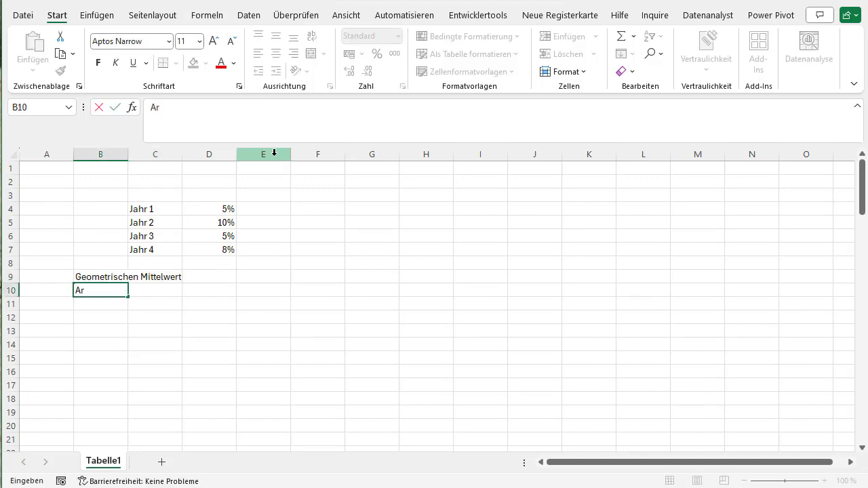
type("ti")
key("BackSpace")
type("thme")
key("BackSpace")
key("BackSpace")
type("metisch")
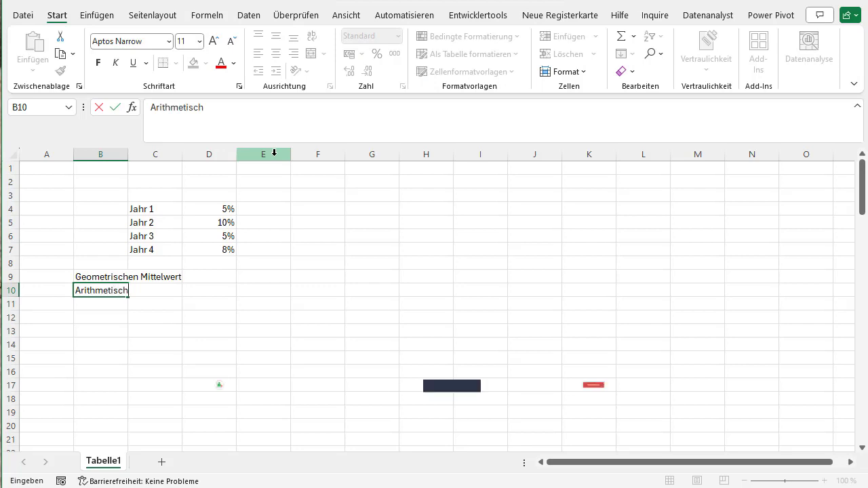
type("en M")
type("ittelwert")
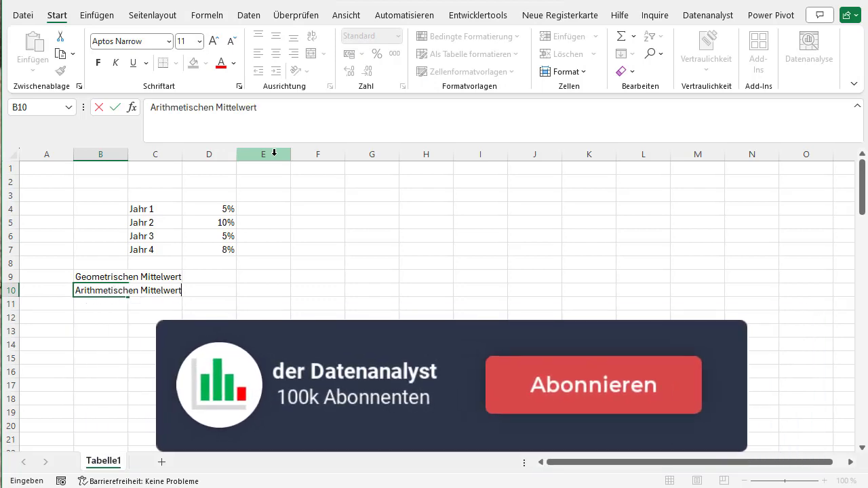
type(" (\"Du")
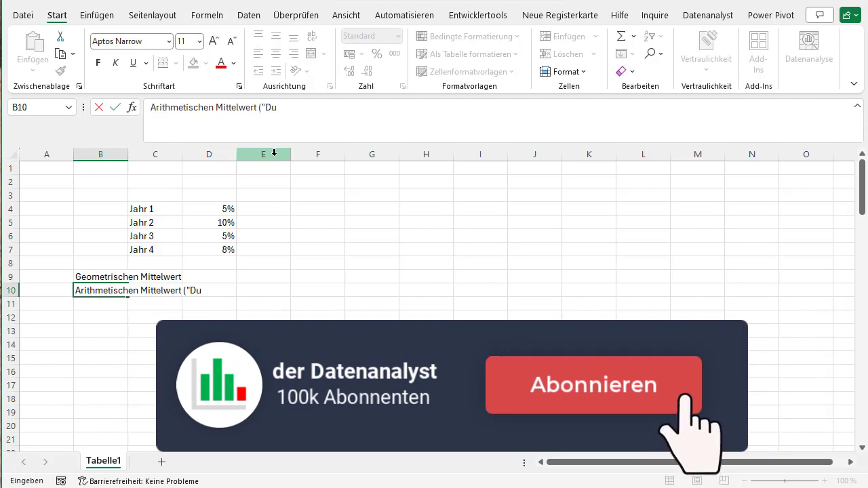
type("rchschnitt")
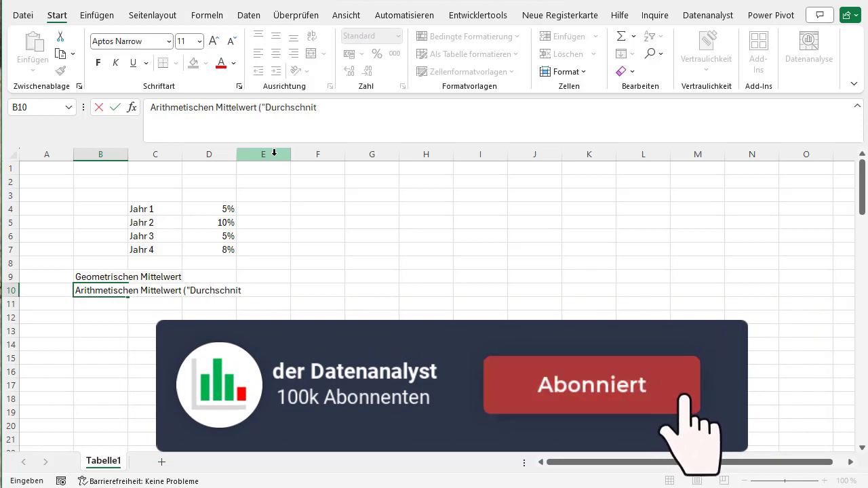
type("\")")
key("Return")
Widen column B to fit the labels and make B9:D10 bold
key("Right")
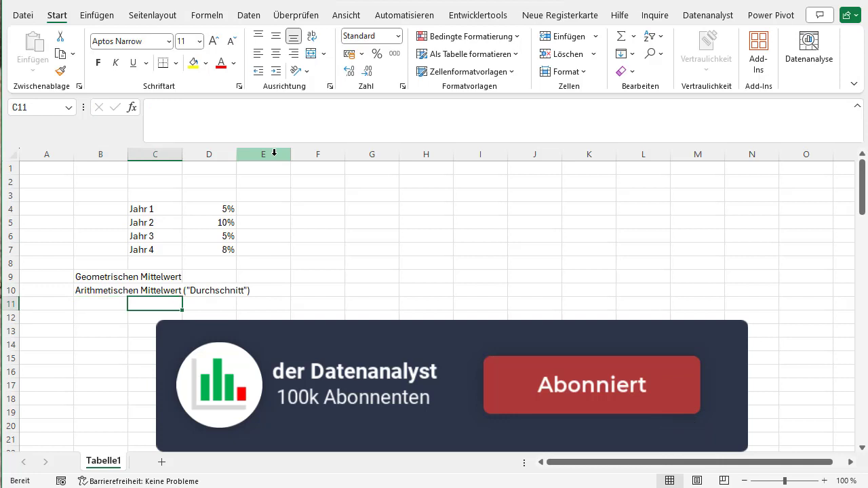
key("Up")
key("Up")
key("Right")
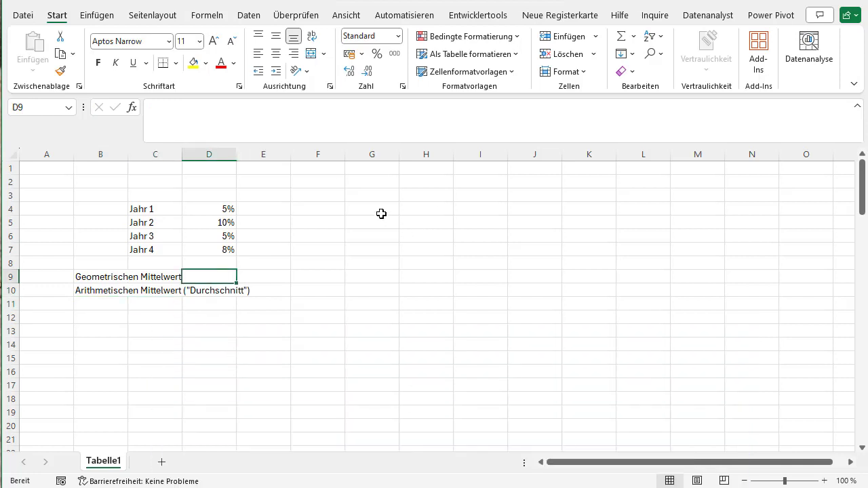
left_click_drag(130, 156, 215, 153)
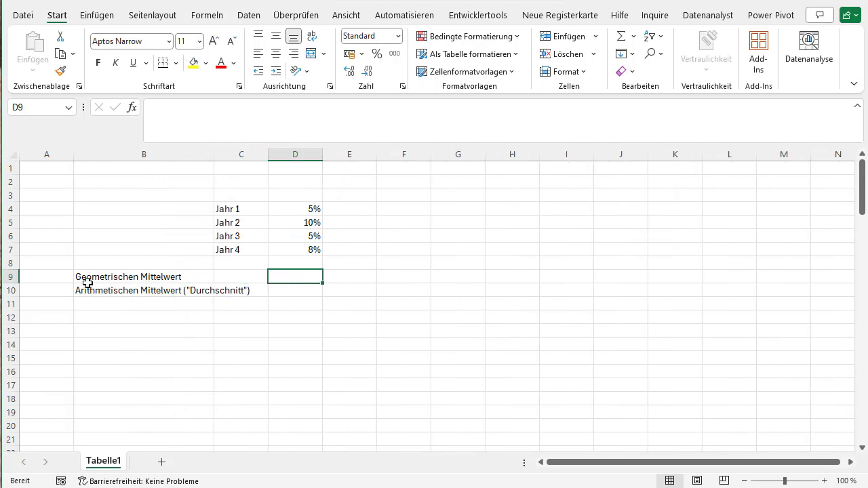
left_click_drag(87, 282, 293, 291)
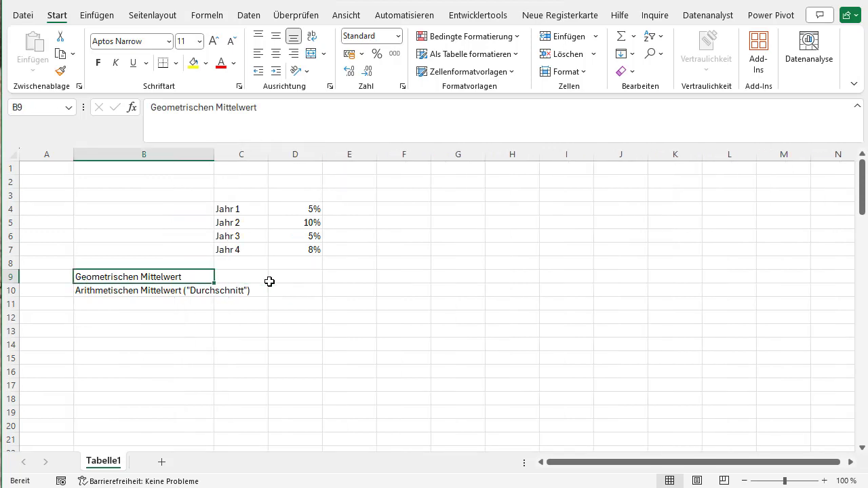
left_click(99, 62)
key("Right")
key("Right")
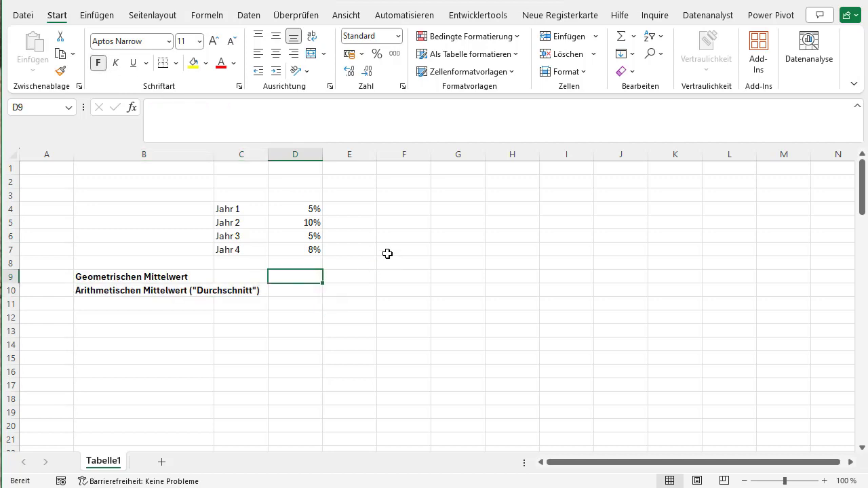
Enter =GEOMITTEL(D4:D7) in D9
type("=")
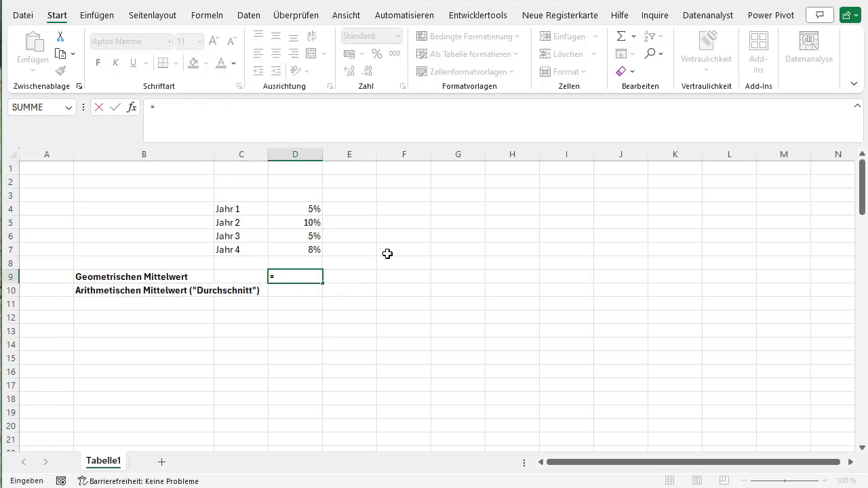
type("GE")
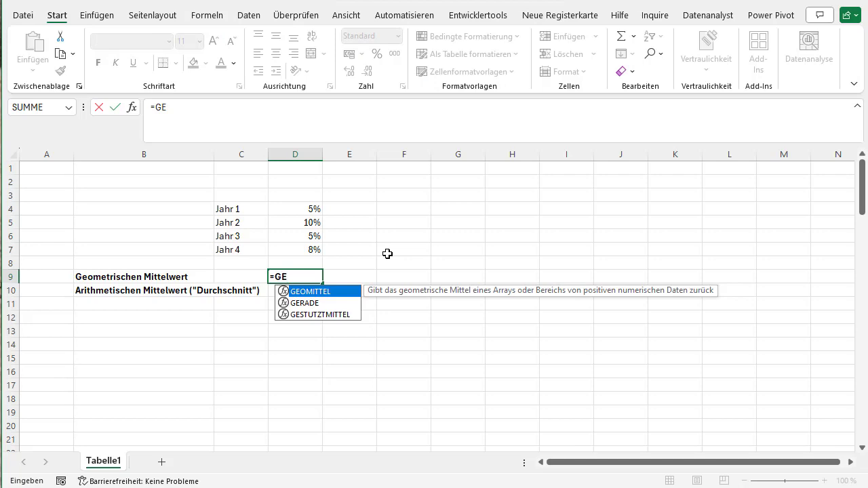
key("Tab")
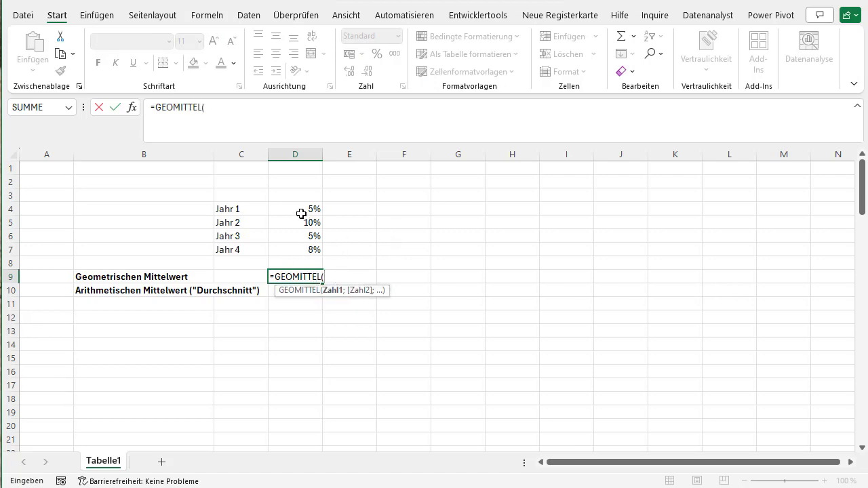
left_click_drag(303, 209, 301, 248)
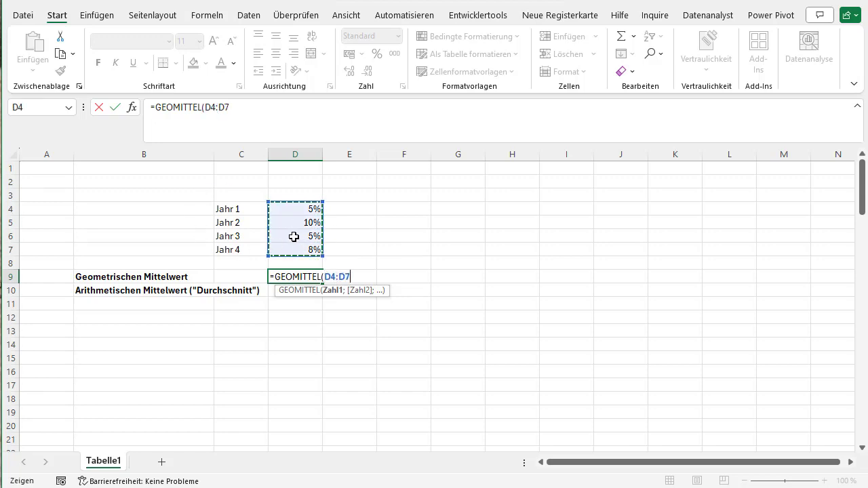
type(")")
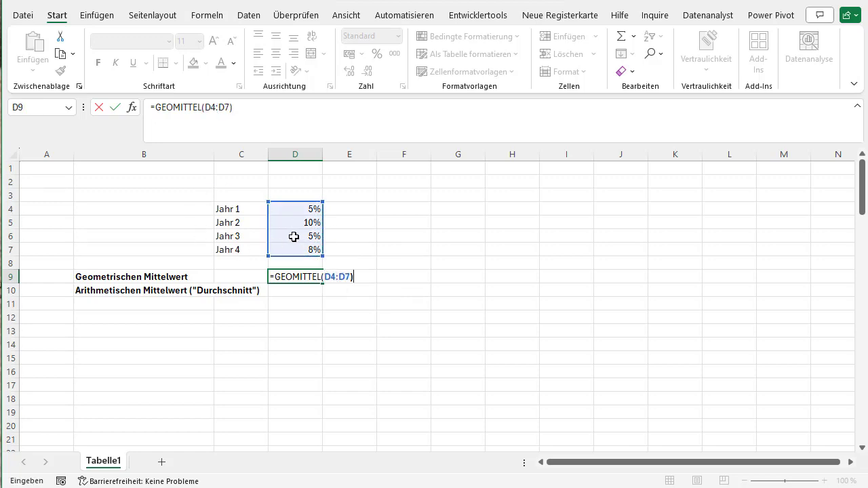
key("Return")
Format D9 as a percentage with one decimal place, showing 6,7%
key("Up")
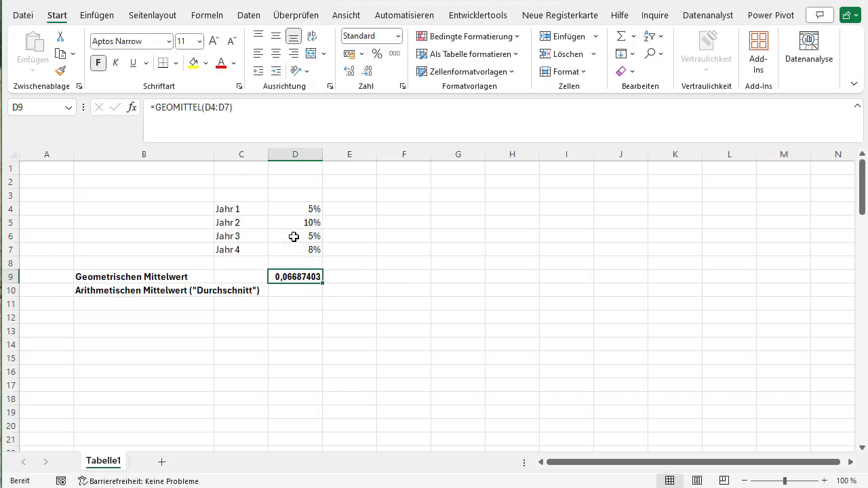
left_click(377, 54)
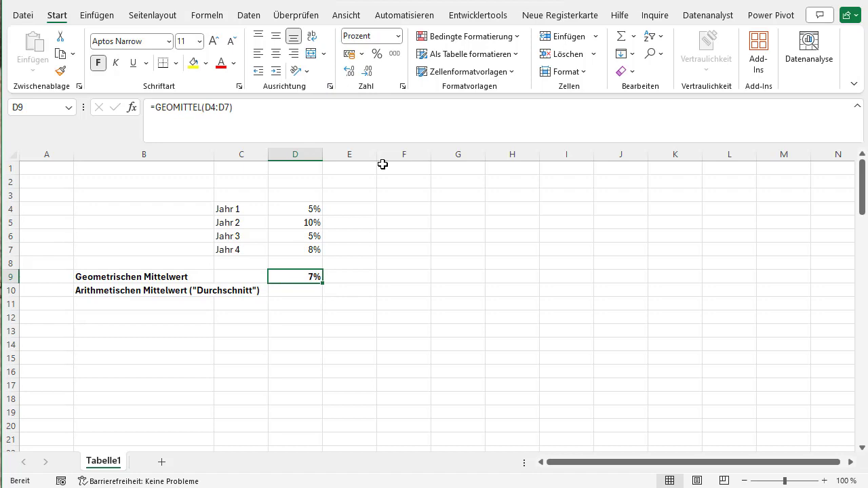
left_click(353, 79)
left_click(308, 291)
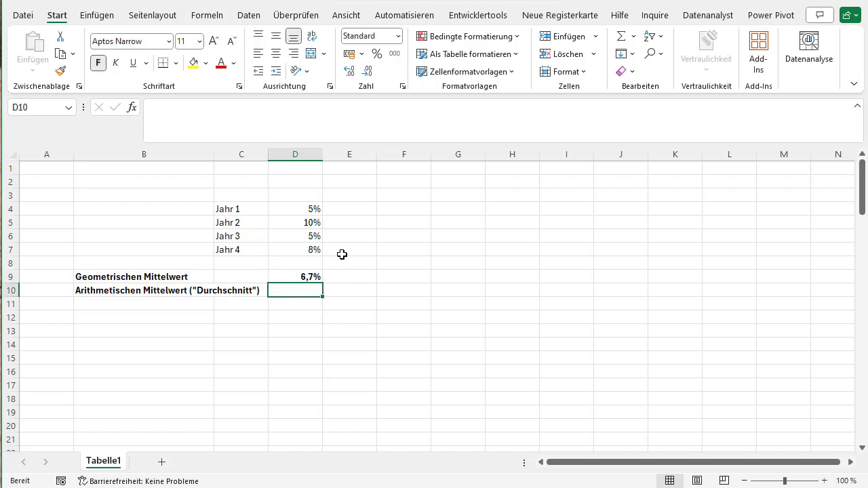
Enter =MITTELWERT(D4:D7) in D10 and show it with one decimal as 7,0%
type("=")
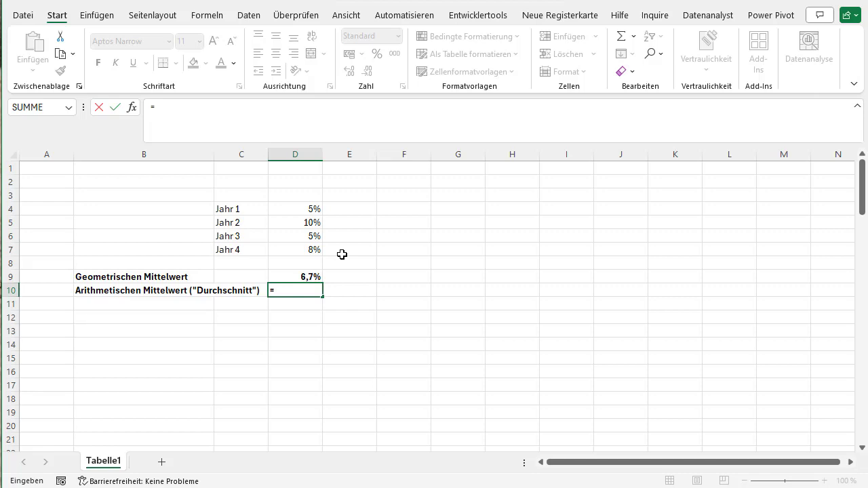
type("MITTEL")
key("Down")
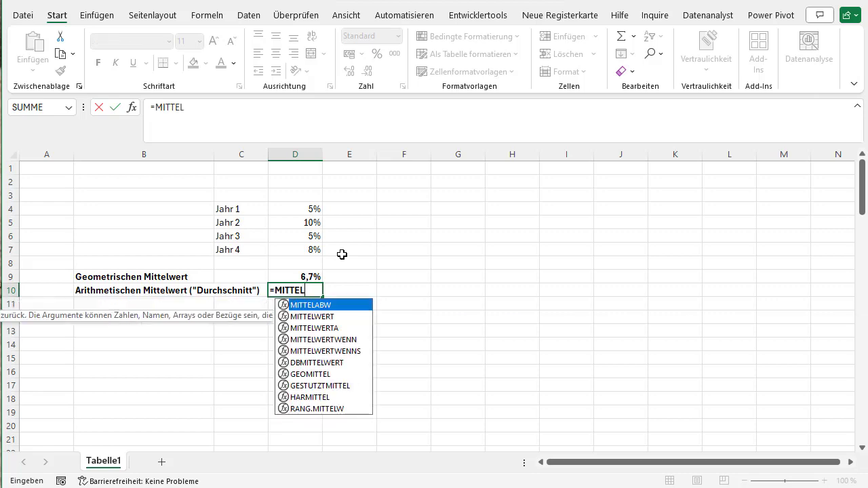
key("Tab")
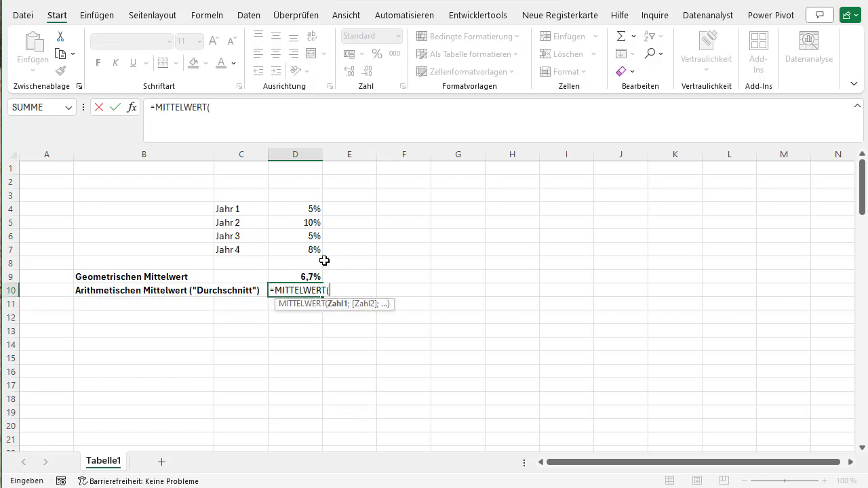
left_click_drag(303, 209, 303, 247)
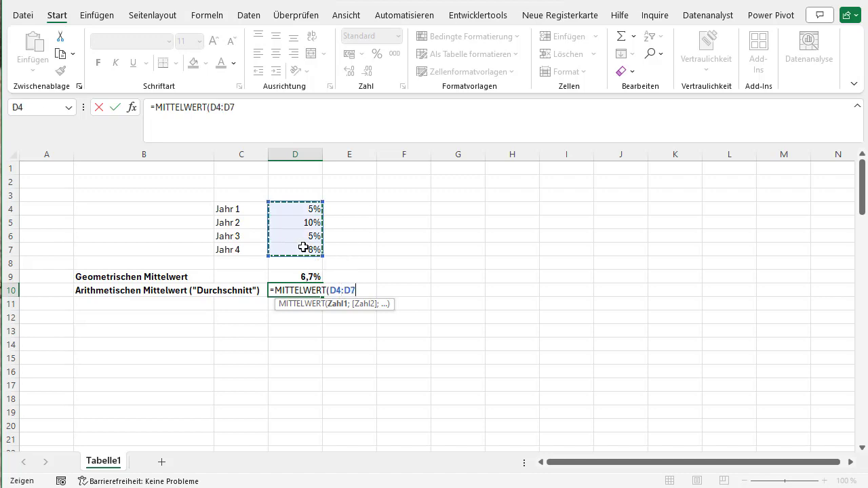
type(")")
key("Return")
key("Up")
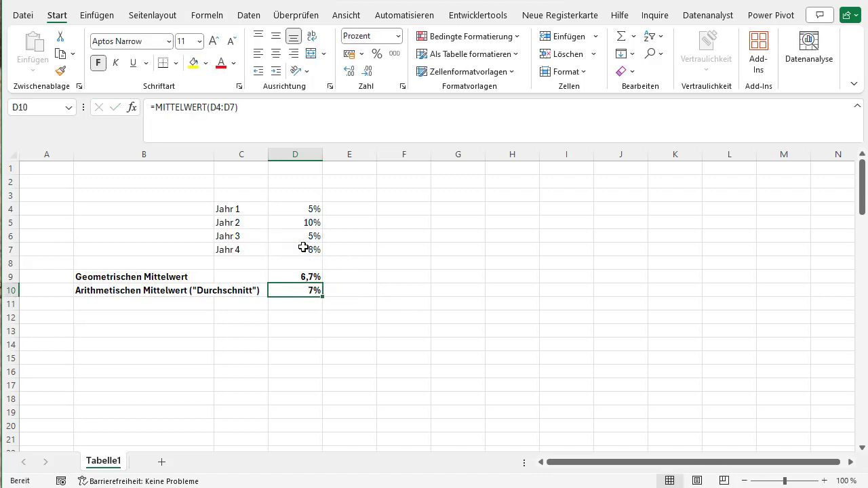
left_click(348, 71)
Change the Jahr 2 return in D5 to 80% and compare the updated means in D9 and D10
left_click(313, 278)
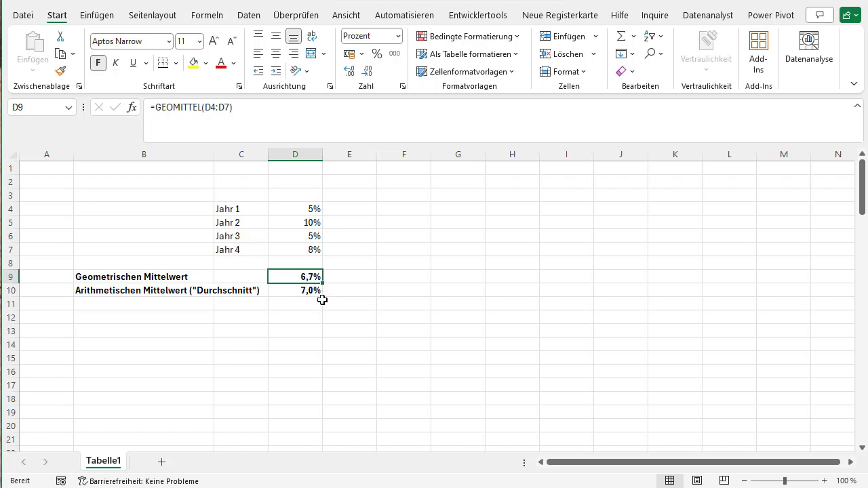
left_click(317, 222)
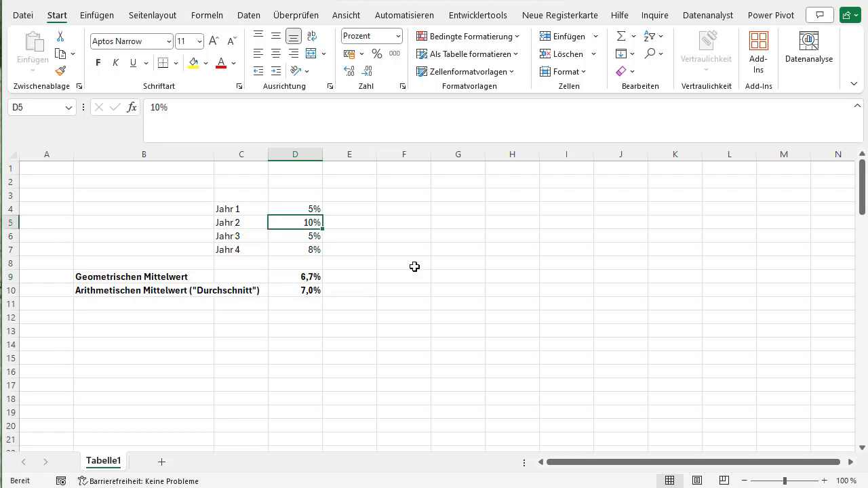
type("80")
key("Return")
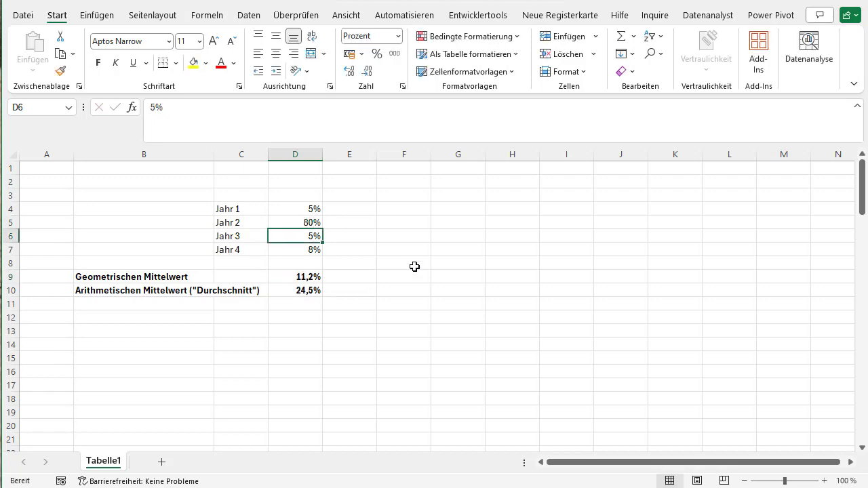
left_click(299, 293)
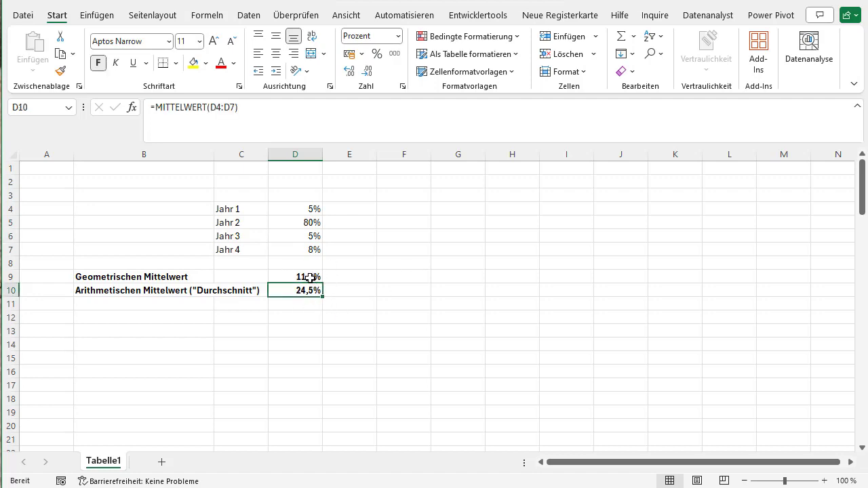
left_click(307, 277)
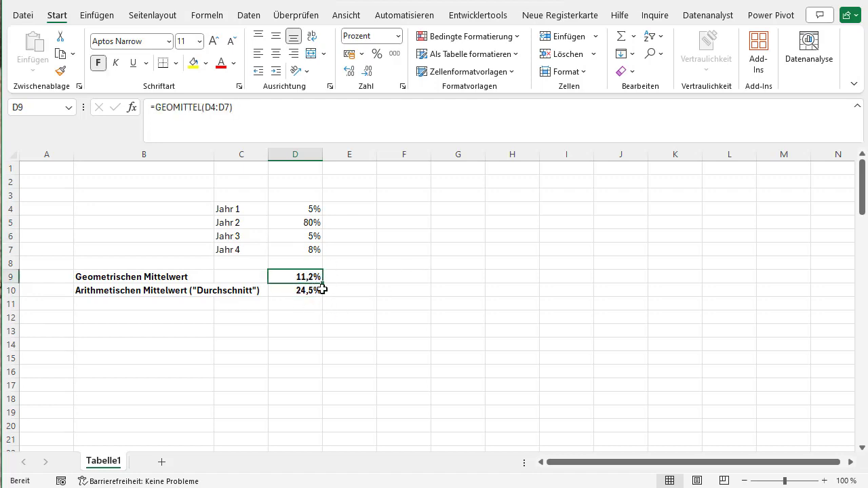
Set Jahr 2 back to 8% and Jahr 3 to -5%, then inspect the #ZAHL! error in D9
left_click(309, 223)
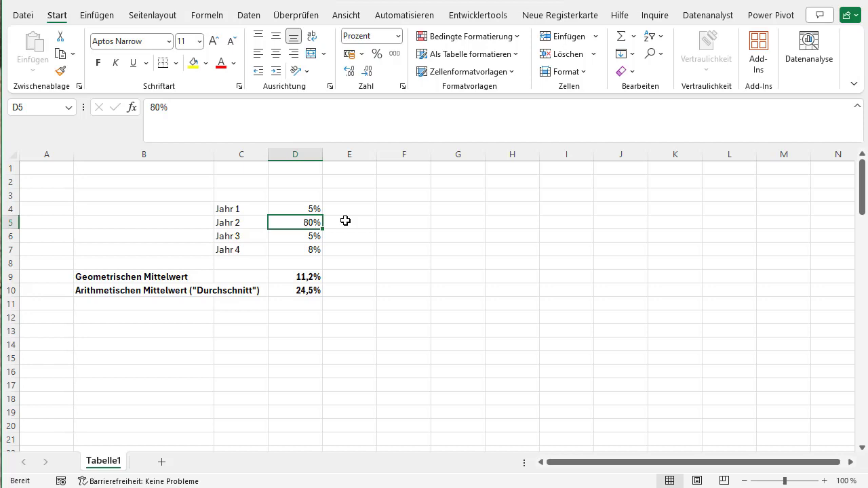
type("8")
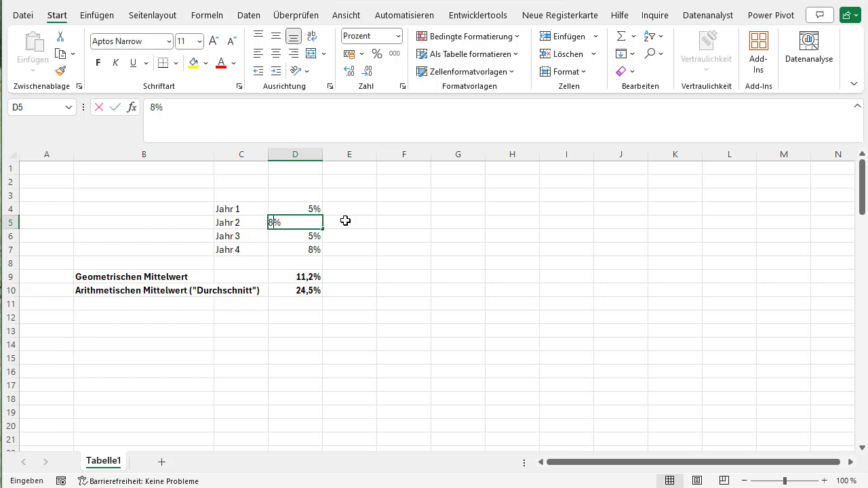
key("Return")
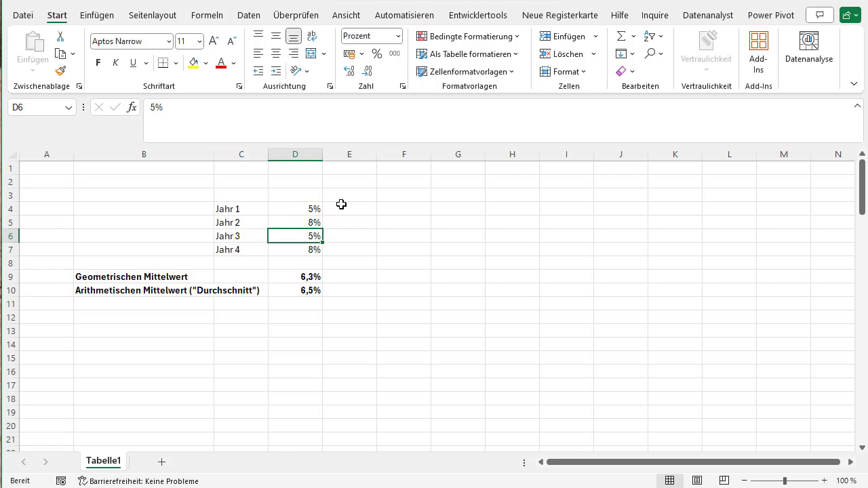
type("-5")
key("Return")
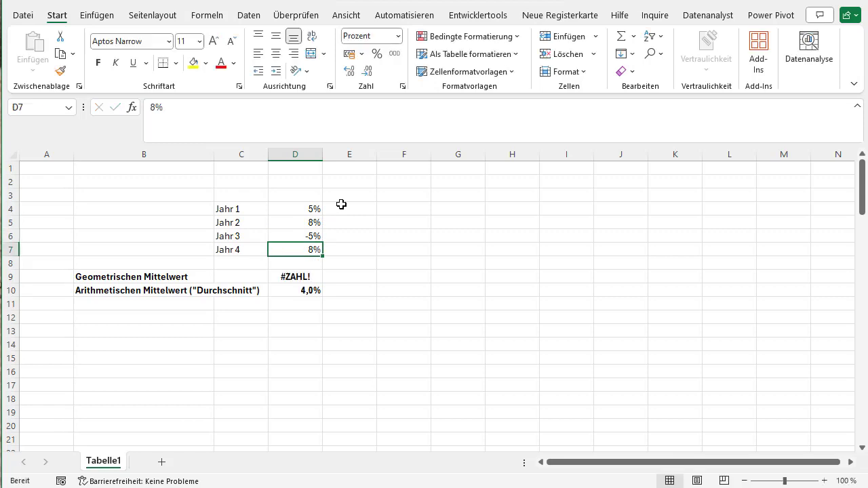
left_click(296, 277)
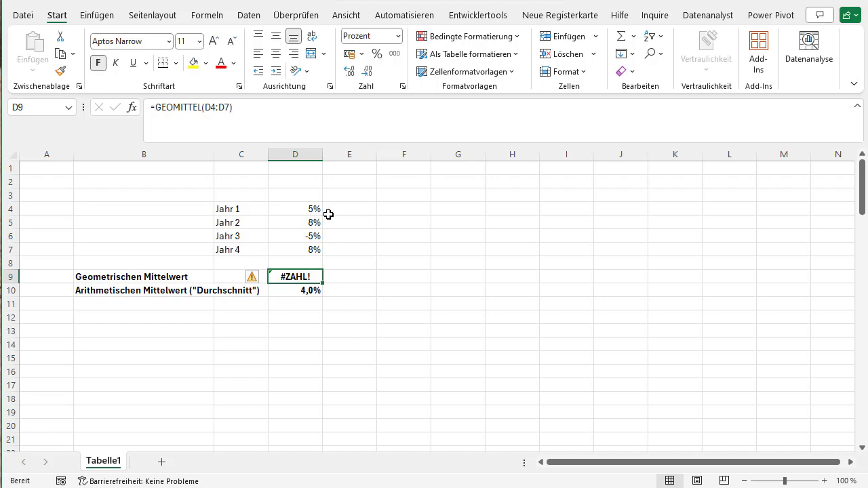
Add the headers 'Rendite' in D3 and 'Rendite +100' in E3
left_click(314, 197)
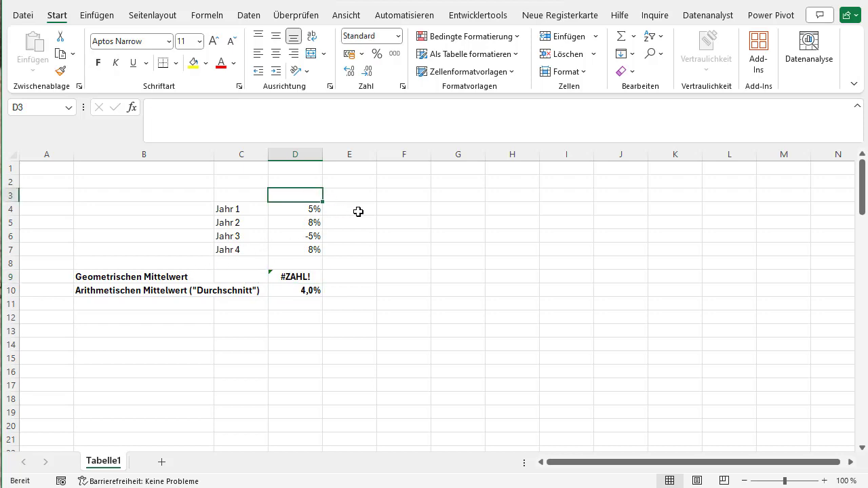
type("Re")
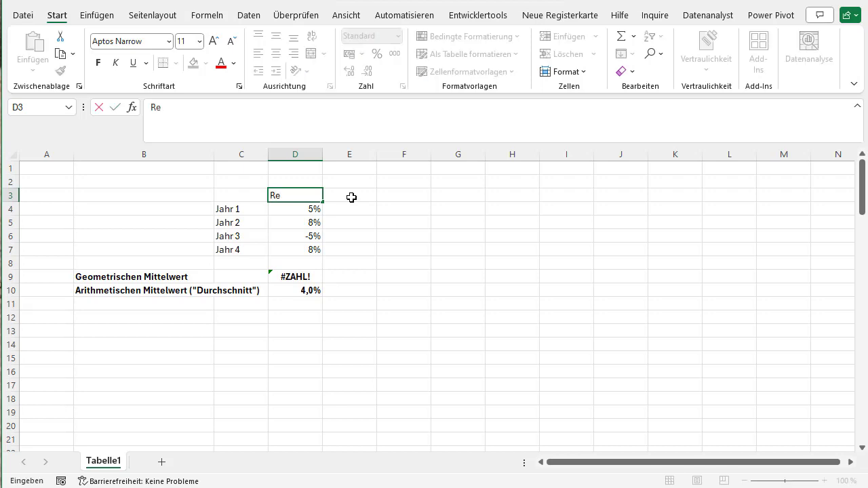
type("ndite")
left_click(351, 198)
type("Rend")
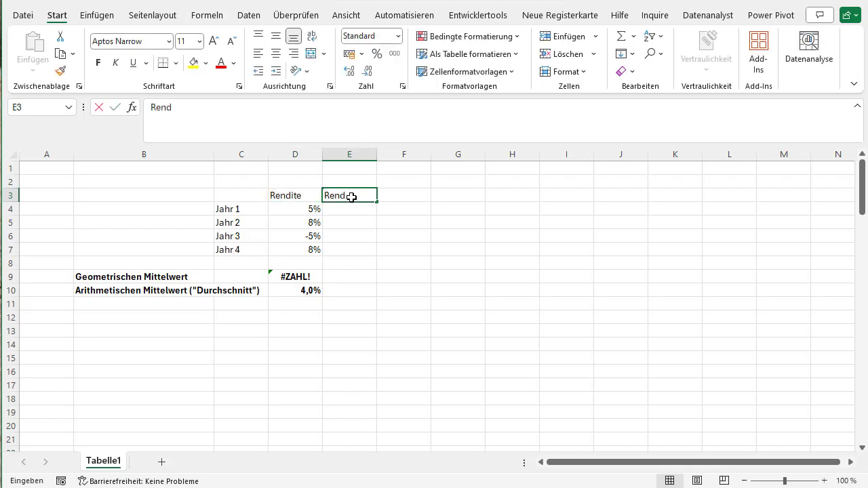
type("ite +100")
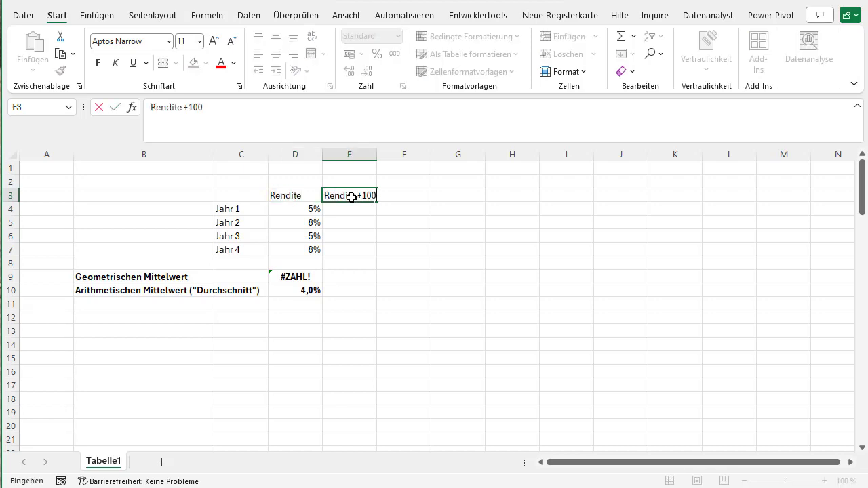
key("Return")
Fill E4:E7 with =D4+1 and copy both mean formulas from D9:D10 into E9:E10
key("Right")
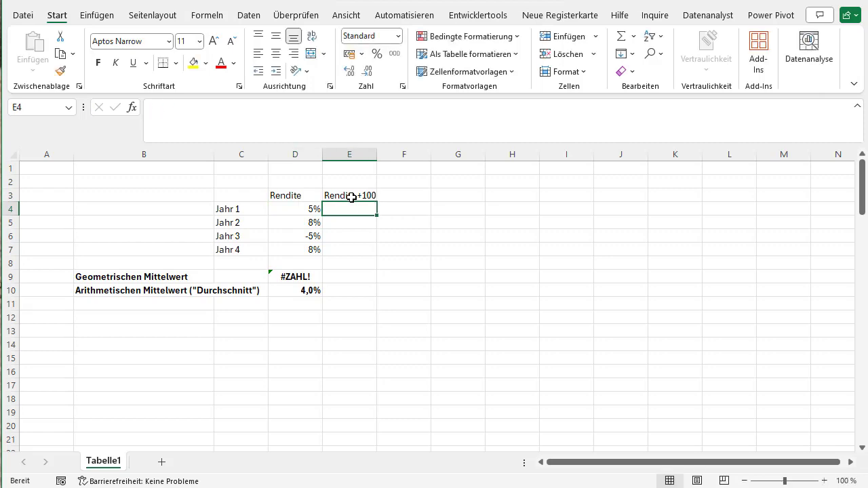
type("=")
key("Left")
type("+")
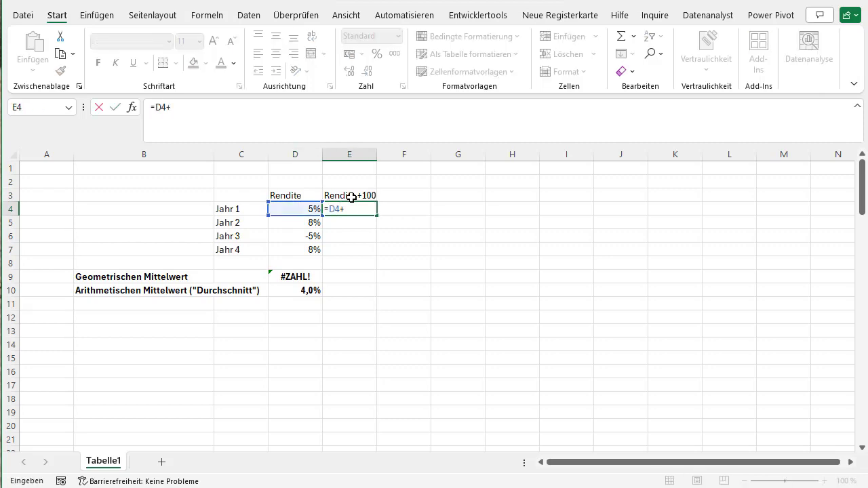
type("1")
key("ctrl+Return")
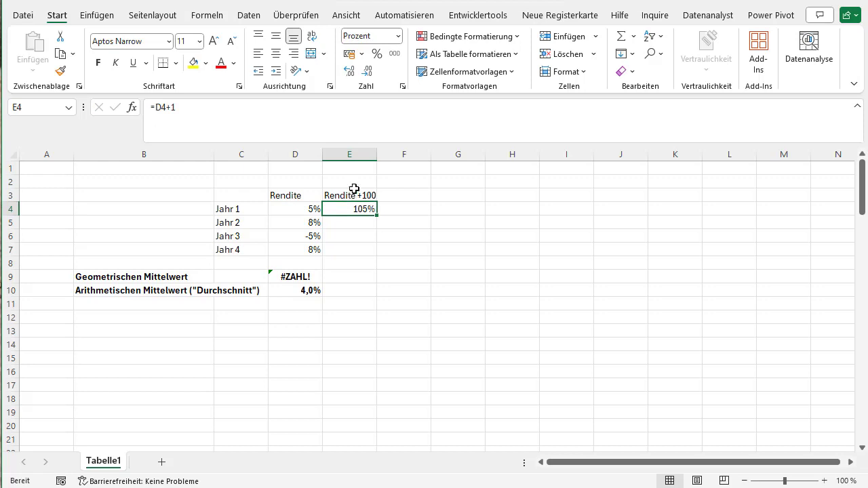
mouse_move(377, 215)
left_mouse_down()
mouse_move(374, 234)
mouse_move(344, 257)
left_mouse_up()
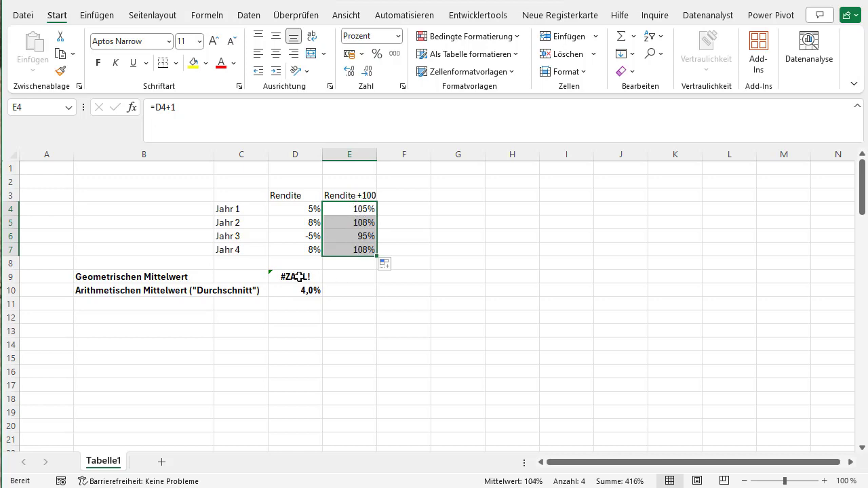
mouse_move(299, 277)
left_mouse_down()
mouse_move(319, 297)
mouse_move(360, 277)
left_mouse_up()
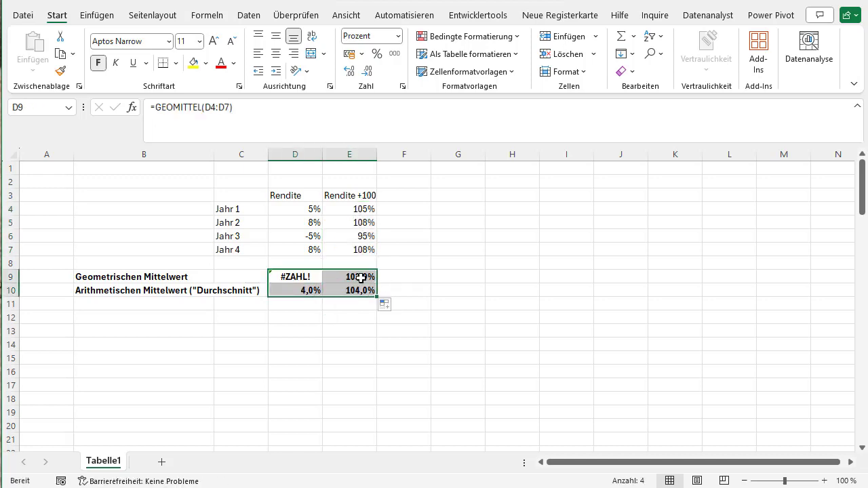
Change E9 to =GEOMITTEL(E4:E7)-1 so the geometric mean shows 3,9%
left_click(360, 277)
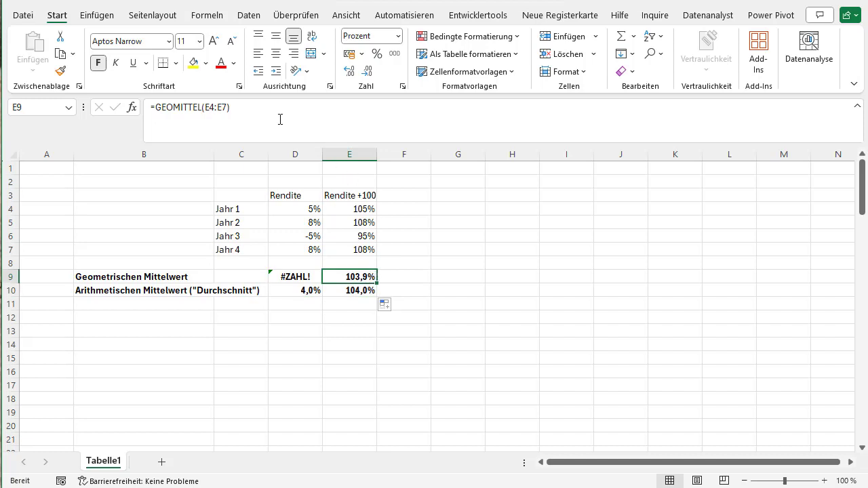
key("F2")
type("-")
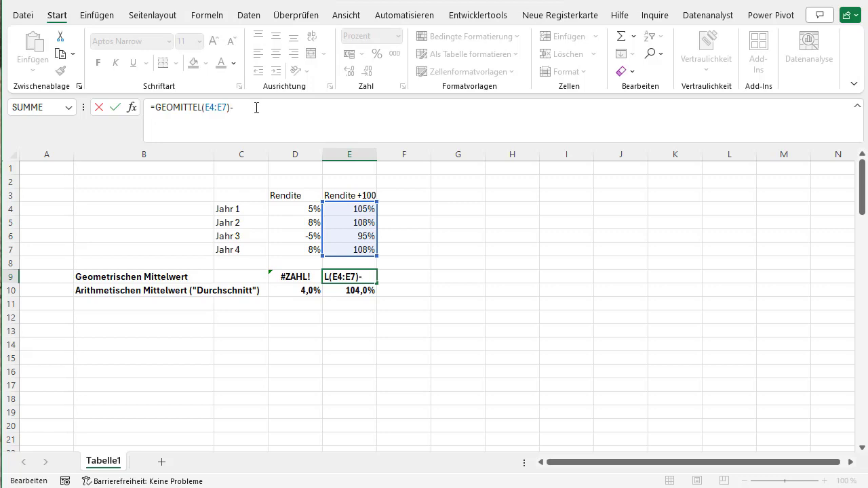
type("1")
key("Return")
key("Up")
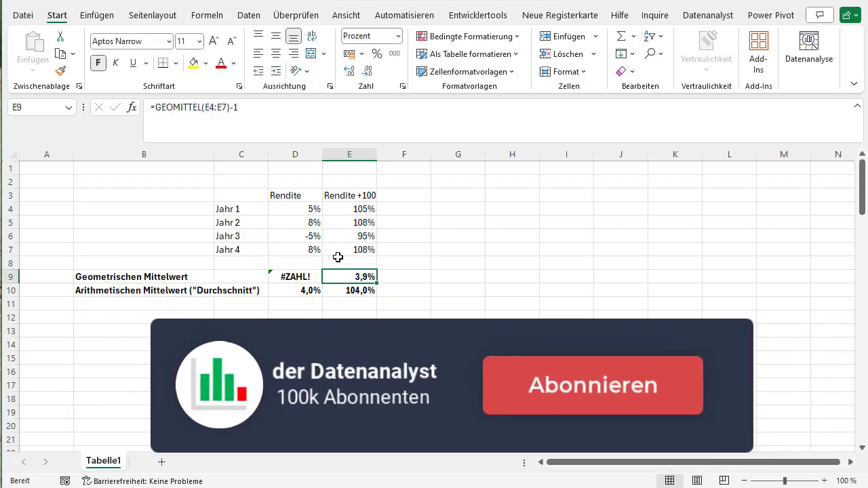
Make E10's MITTELWERT average D4:D7 instead of E4:E7, giving 4,0%
left_click(373, 292)
left_click(238, 112)
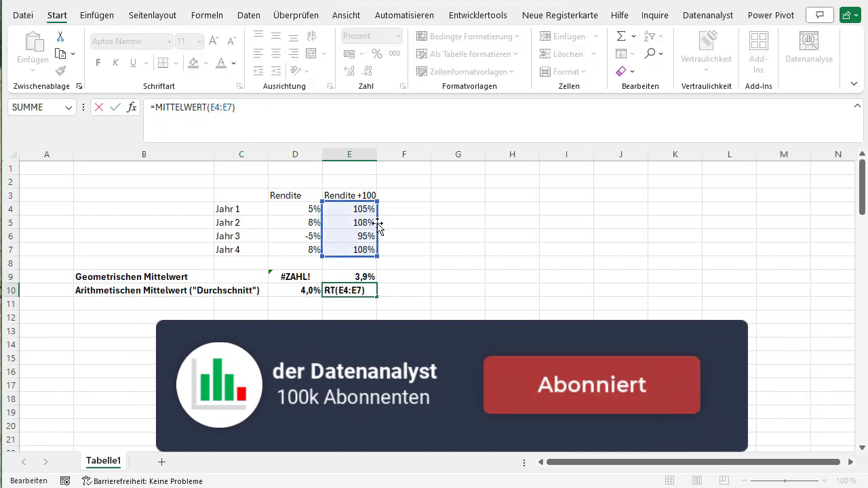
left_click_drag(380, 228, 312, 212)
key("Return")
key("Up")
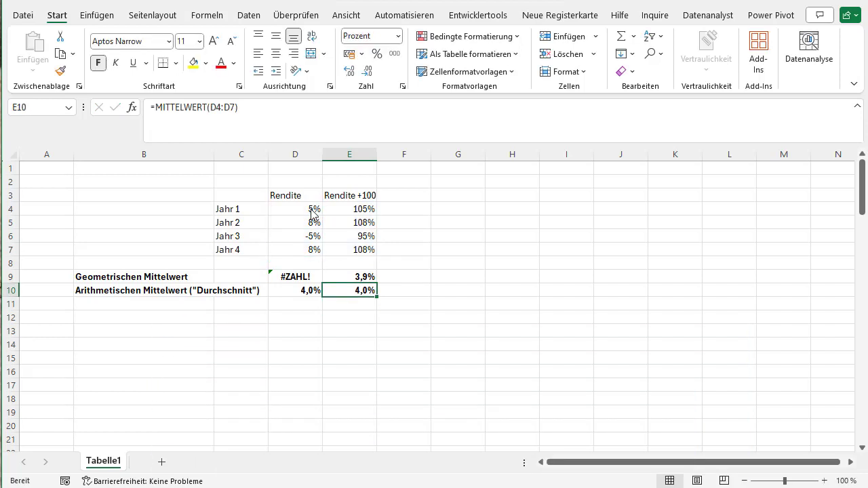
Compare the geometric mean formulas in E9 and D9 against the B9 label
left_click(368, 276)
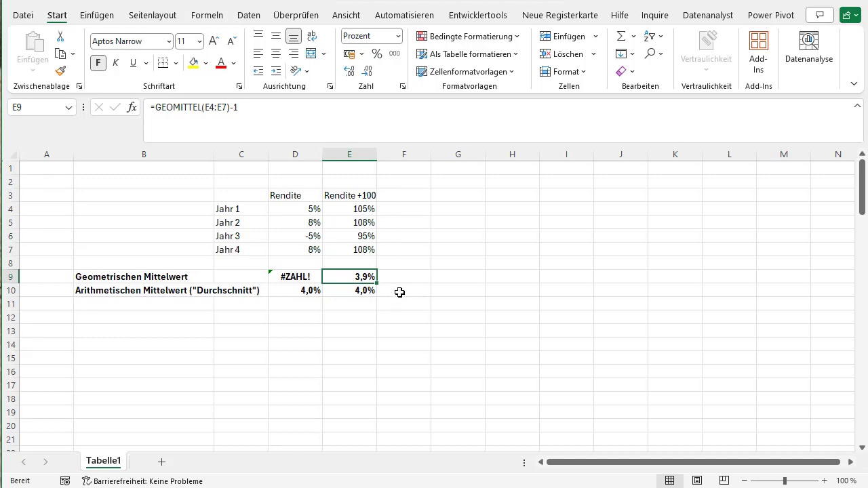
left_click(407, 279)
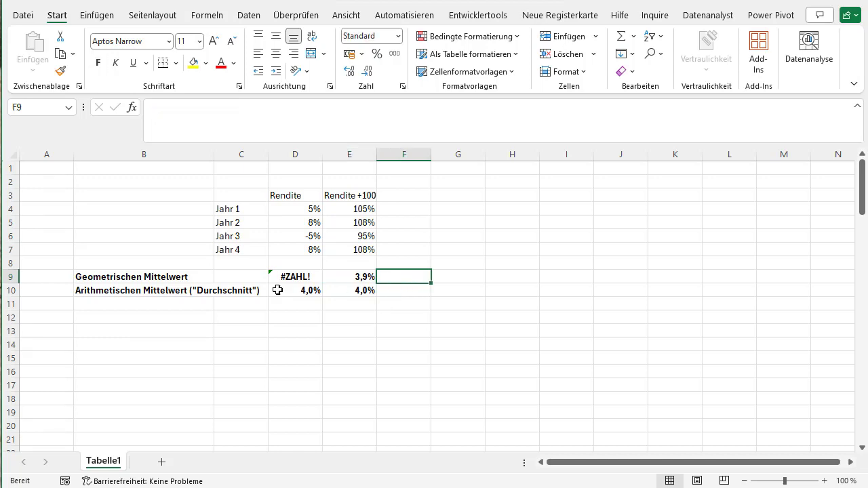
left_click(156, 280)
left_click(307, 277)
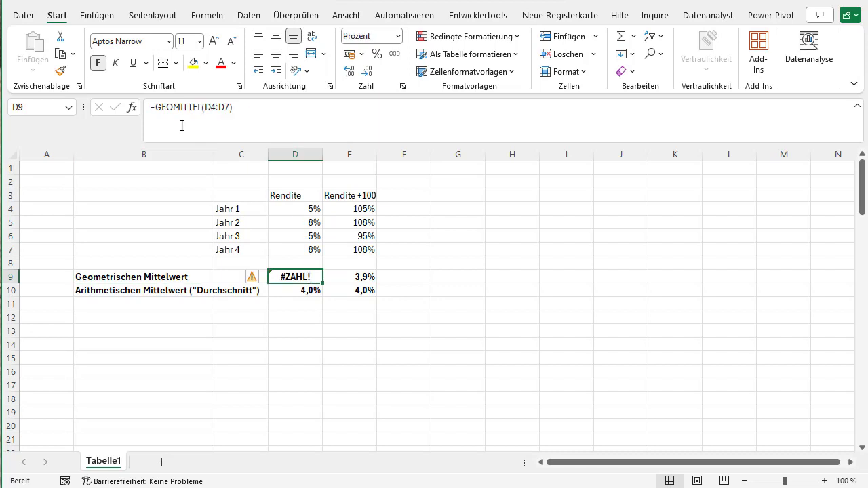
left_click(421, 280)
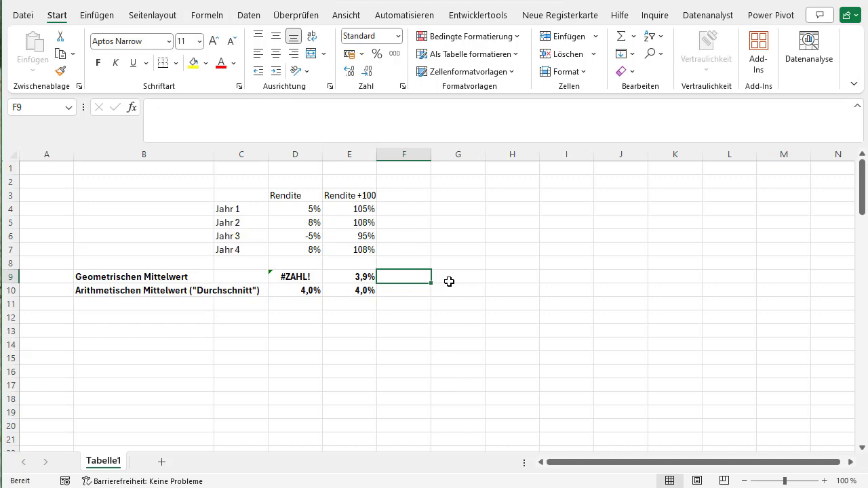
Add the labels ANZAHL in B12 and PRODUKT in B13
left_click(184, 316)
type("ANZ")
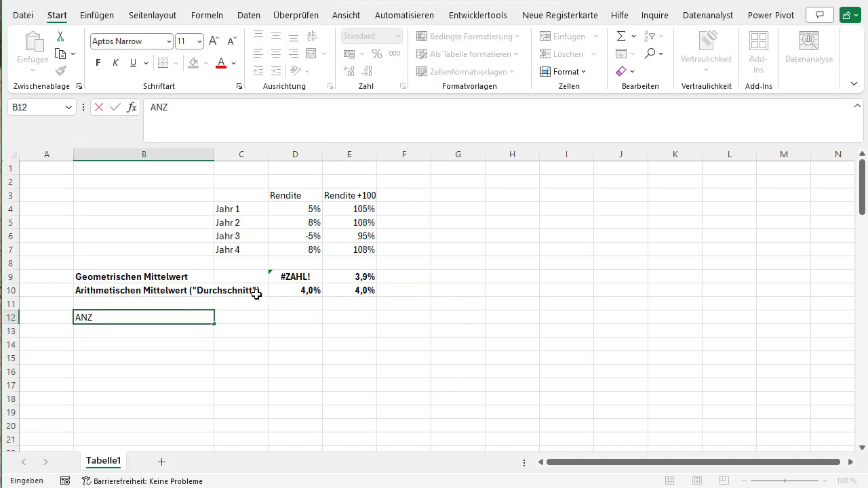
type("AHL")
key("Return")
type("P")
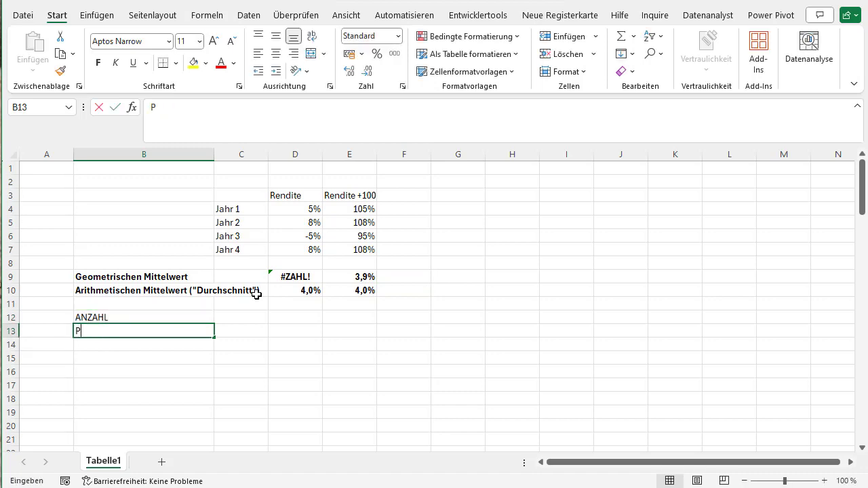
type("RODUKZ")
key("BackSpace")
type("T")
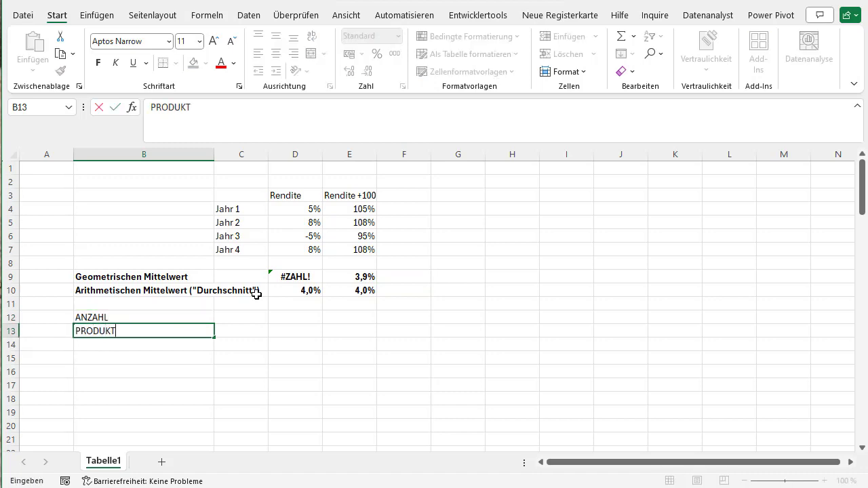
key("Tab")
Enter =ANZAHL(E4:E7) in E12 (4) and =PRODUKT(E4:E7) in E13 (1,163484)
left_click(361, 317)
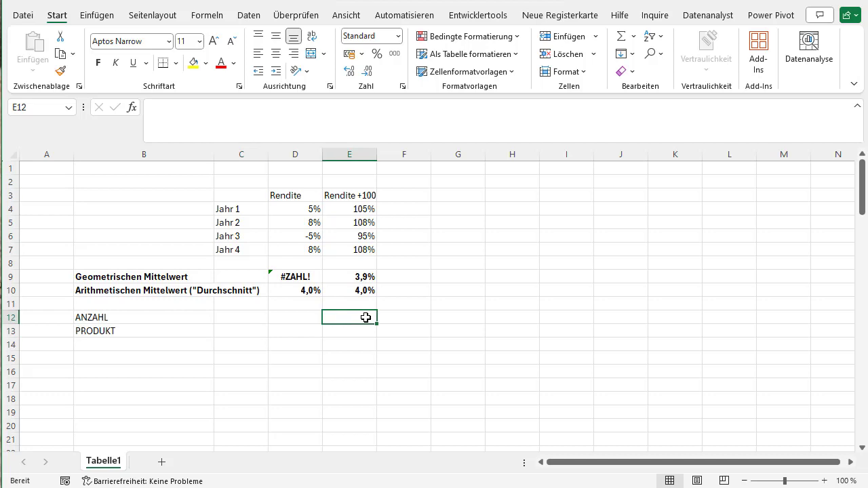
type("=AN")
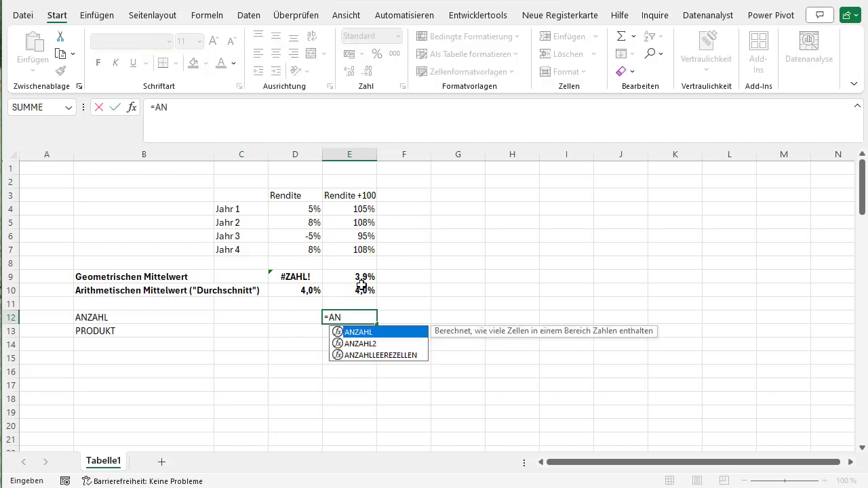
type("Z")
key("Tab")
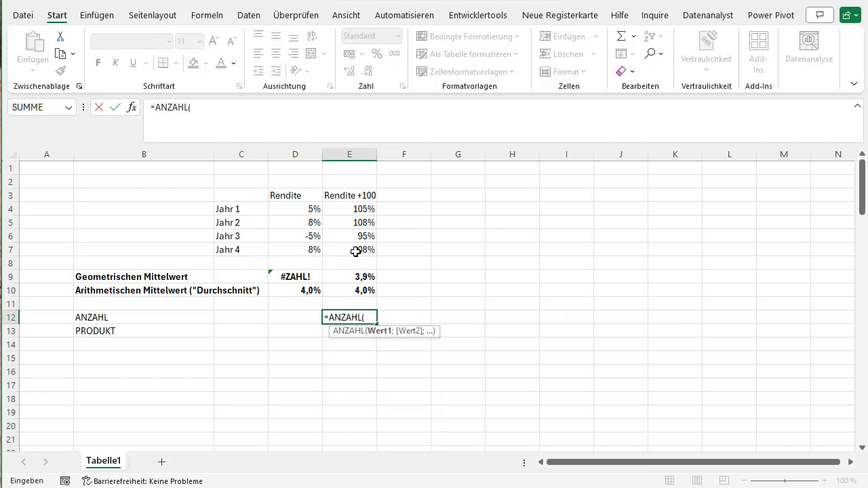
left_click_drag(348, 209, 349, 250)
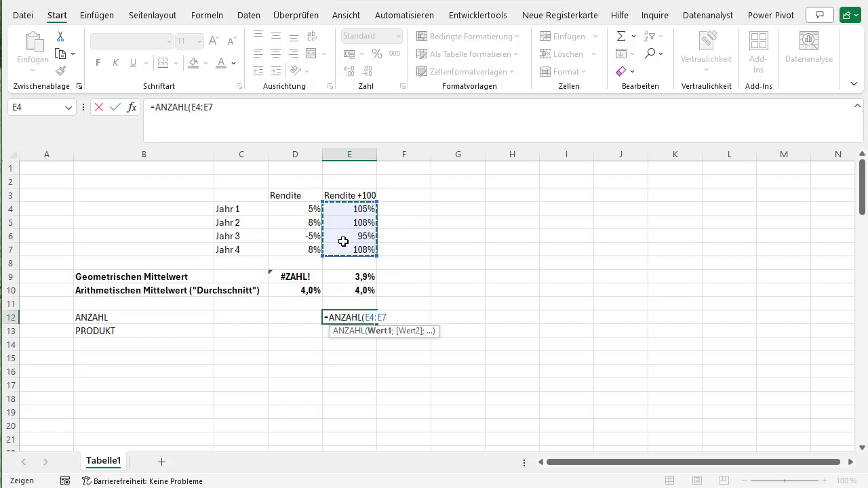
key("Return")
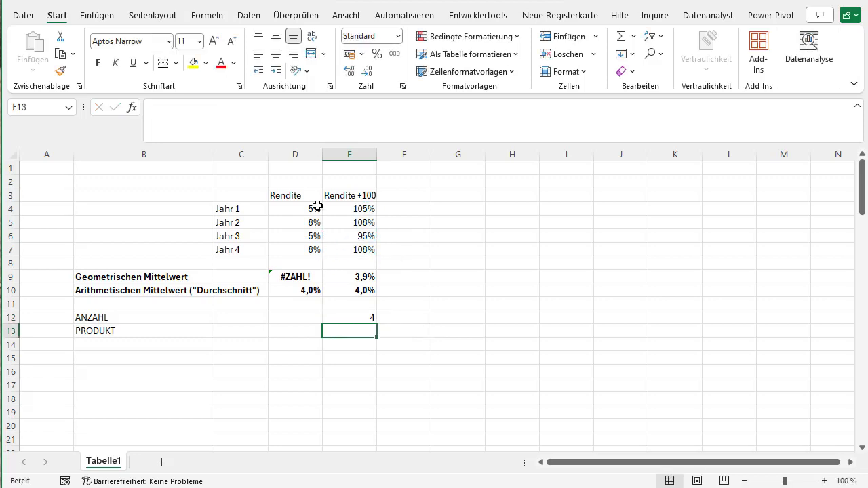
type("=PR")
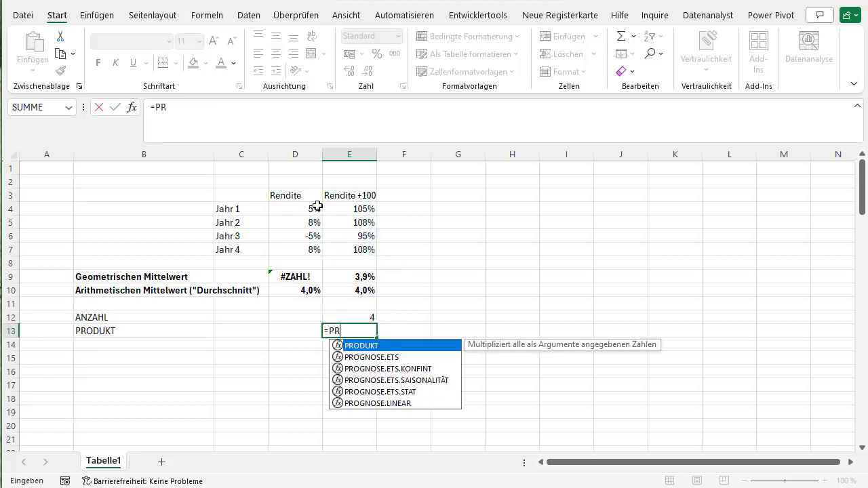
key("Tab")
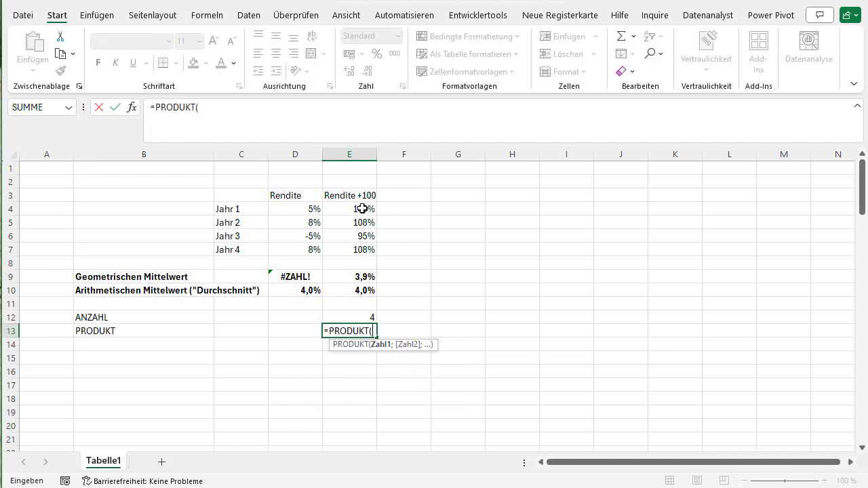
mouse_move(362, 209)
left_mouse_down()
mouse_move(362, 247)
mouse_move(359, 241)
left_mouse_up()
key("Return")
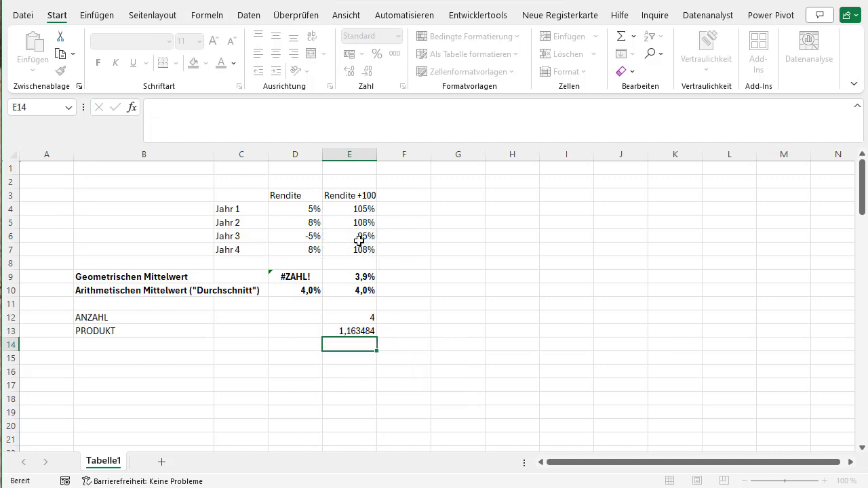
left_click(162, 345)
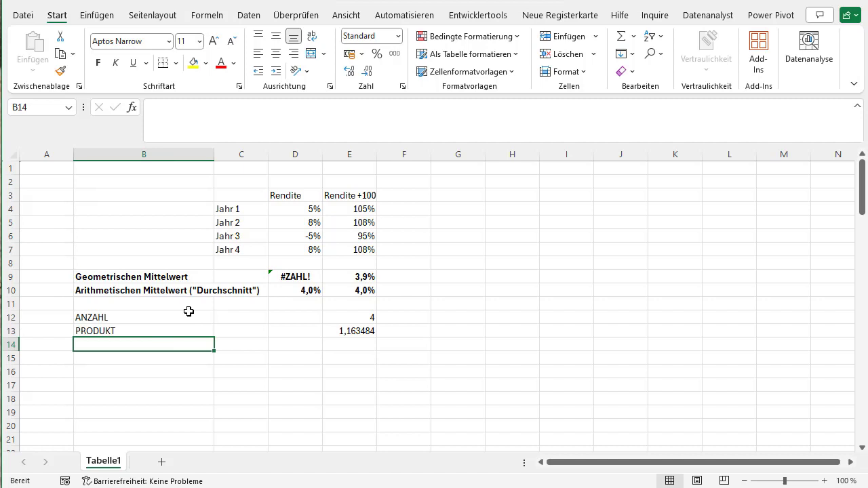
key("Right")
key("Right")
key("Right")
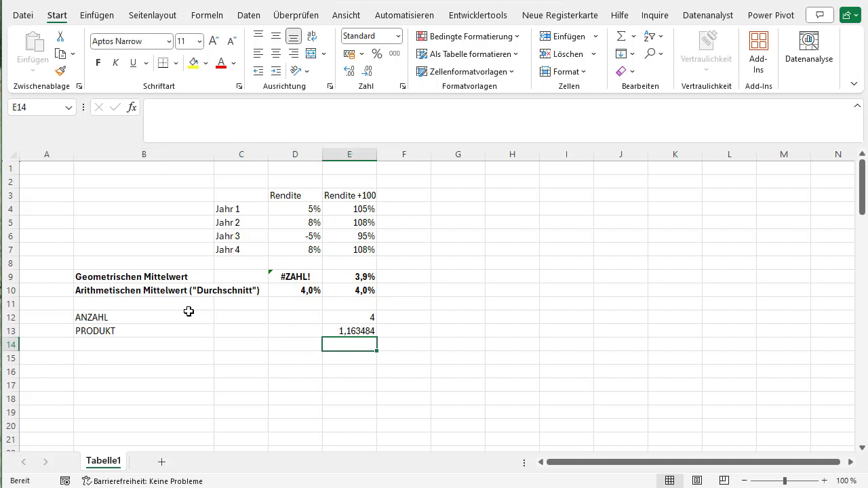
Enter =POTENZ(E13;1/E12) in E14 to take the count-th root of the product
type("=O")
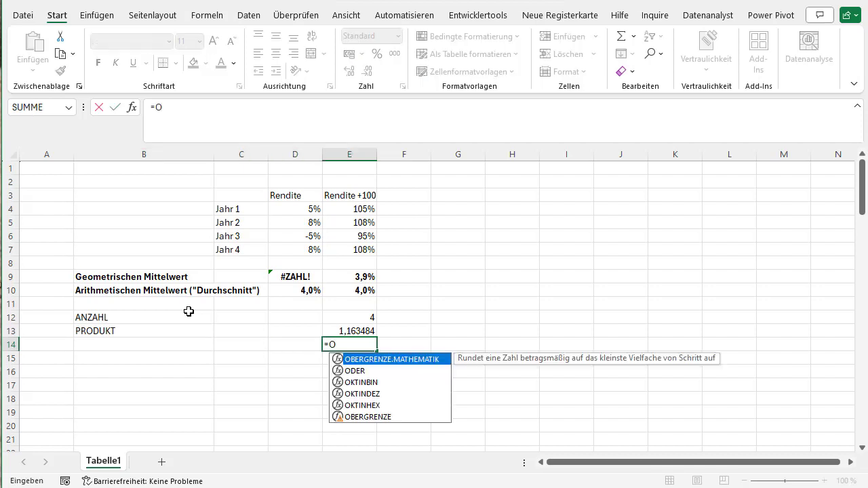
key("BackSpace")
type("PO")
key("Down")
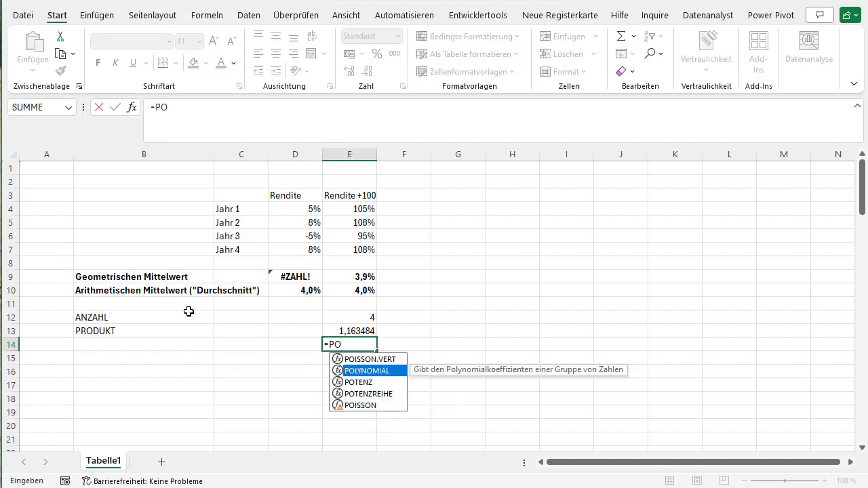
key("Down")
key("Tab")
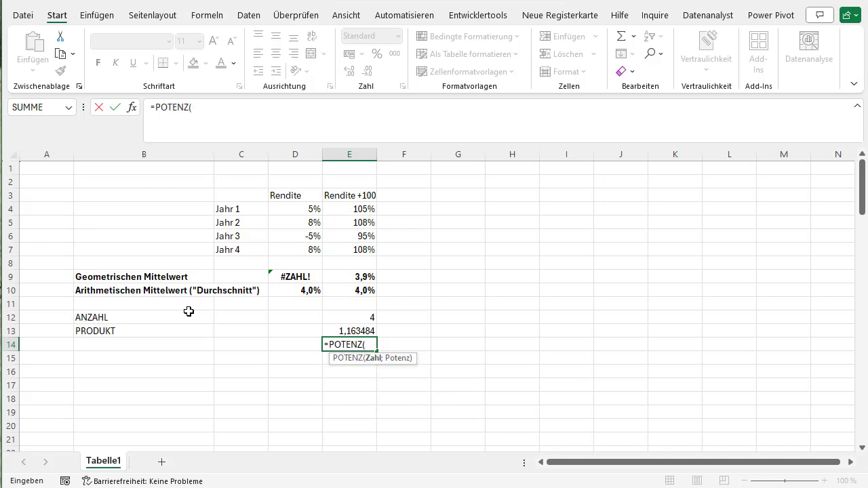
left_click(353, 331)
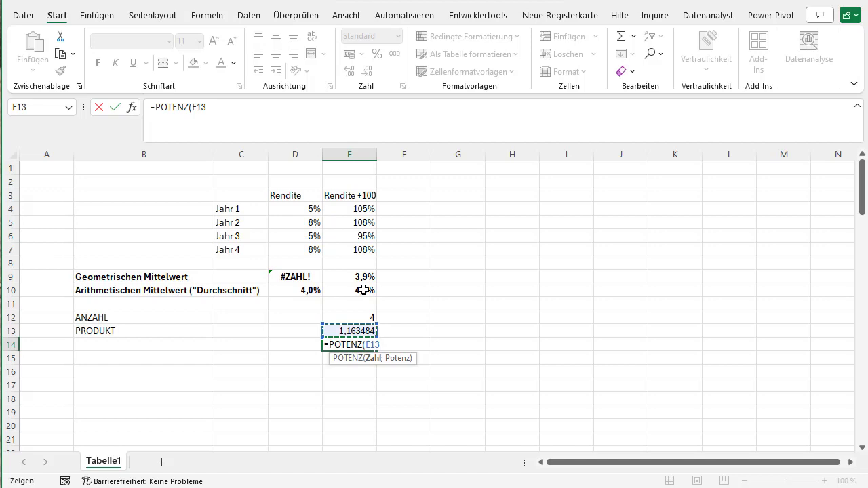
type(";")
type("1/")
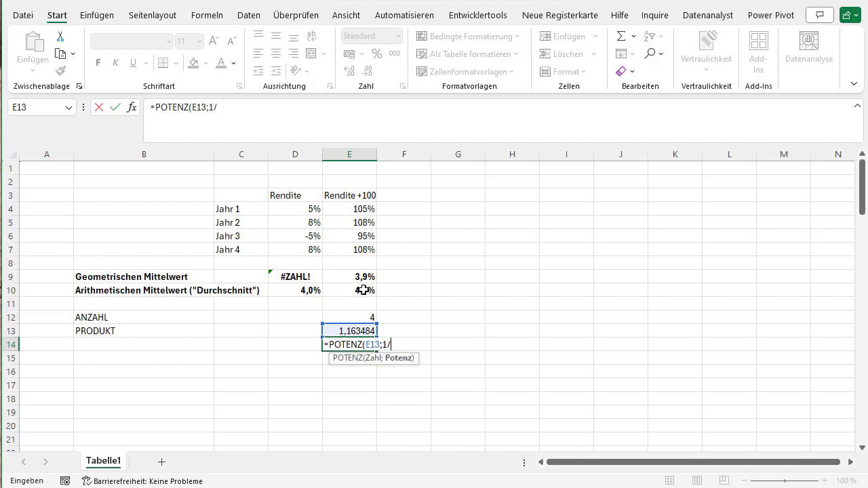
left_click(369, 317)
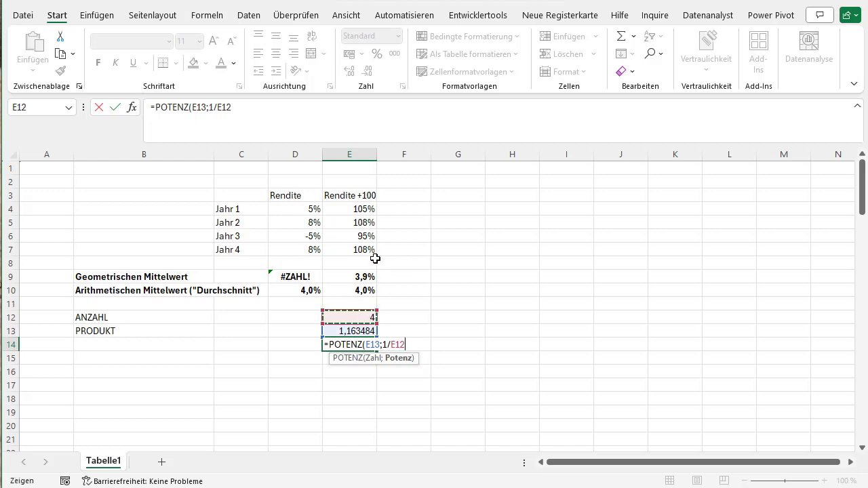
type(")")
key("Return")
Append -1 to the E14 formula, making it =POTENZ(E13;1/E12)-1
key("Right")
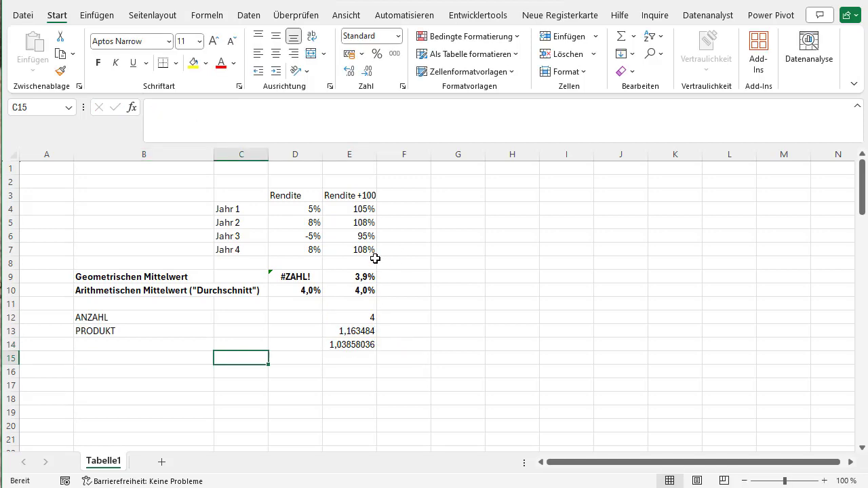
key("Up")
key("Right")
key("Right")
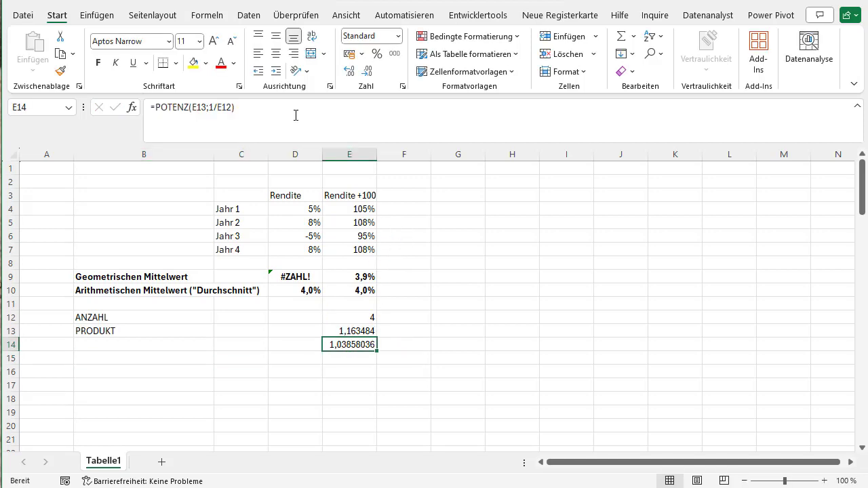
left_click(296, 116)
type("-1")
key("ctrl+Return")
Format E14 as a bold percentage with one decimal, showing 3,9%
left_click(376, 54)
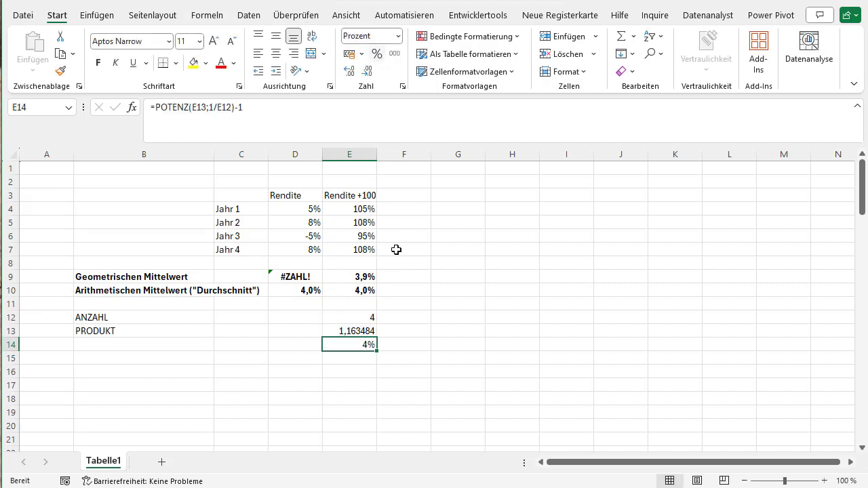
left_click(351, 72)
left_click(99, 66)
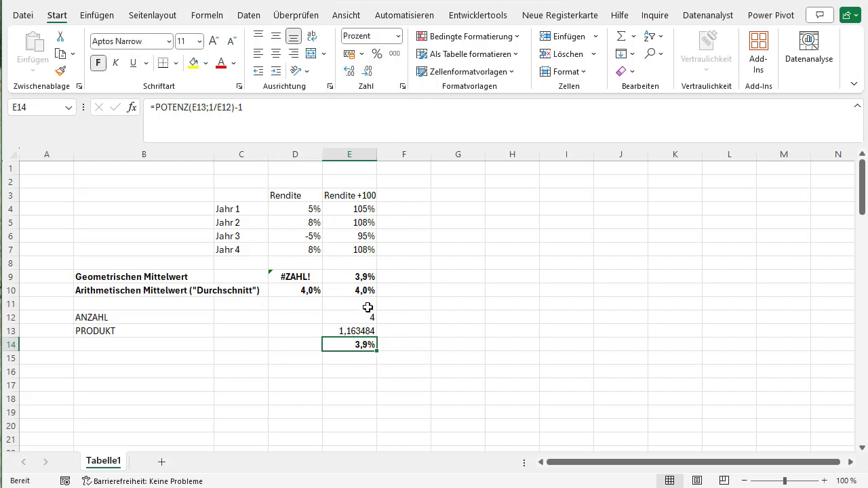